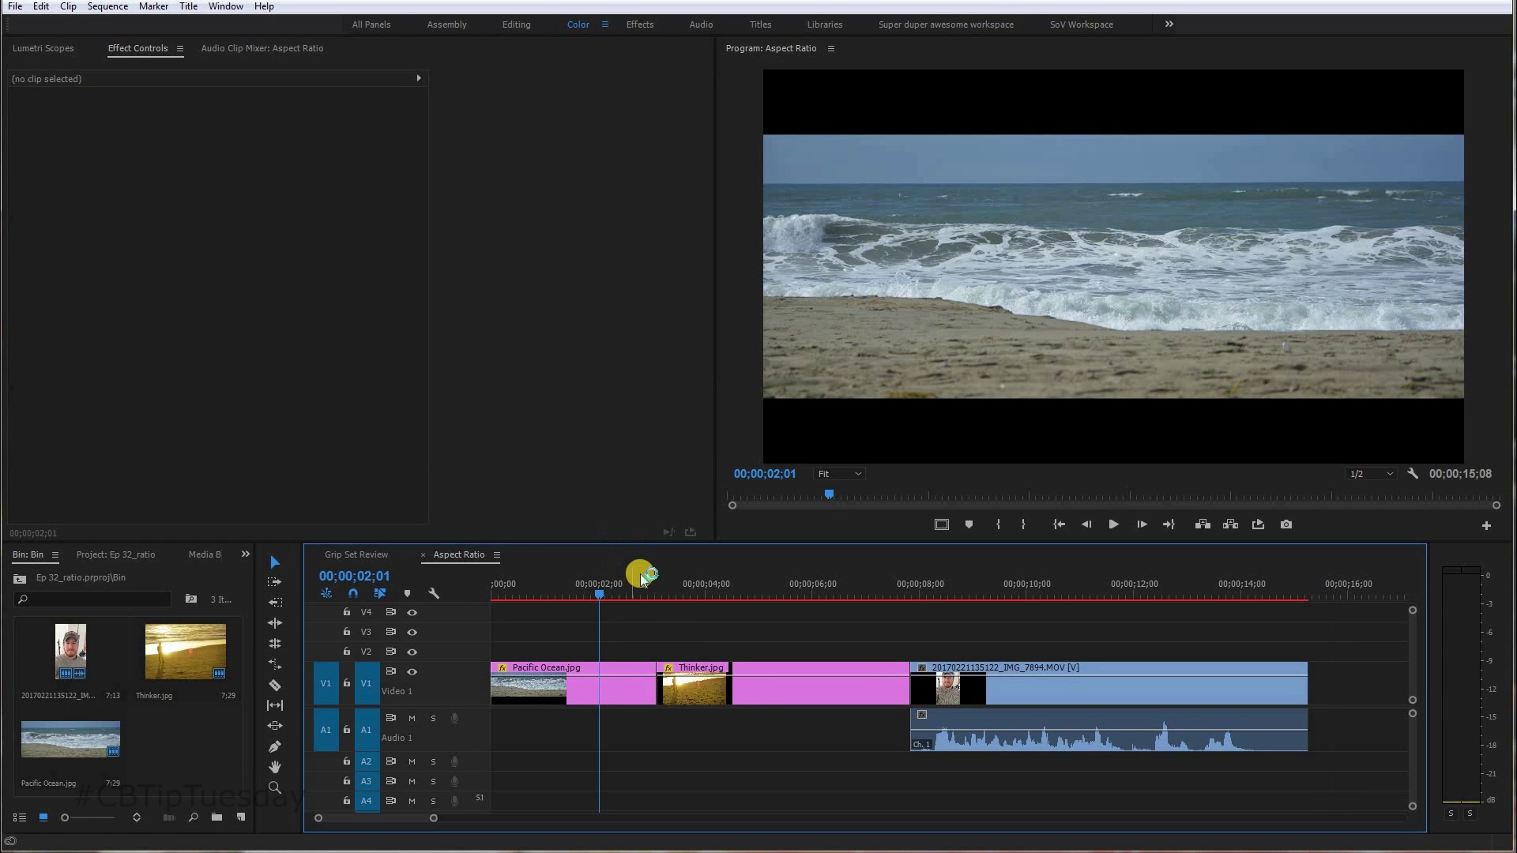
Scrub to the Thinker photo, then play back the vertical phone video
{"action": "left_click", "coordinate": [770, 581]}
{"action": "left_click", "coordinate": [918, 580]}
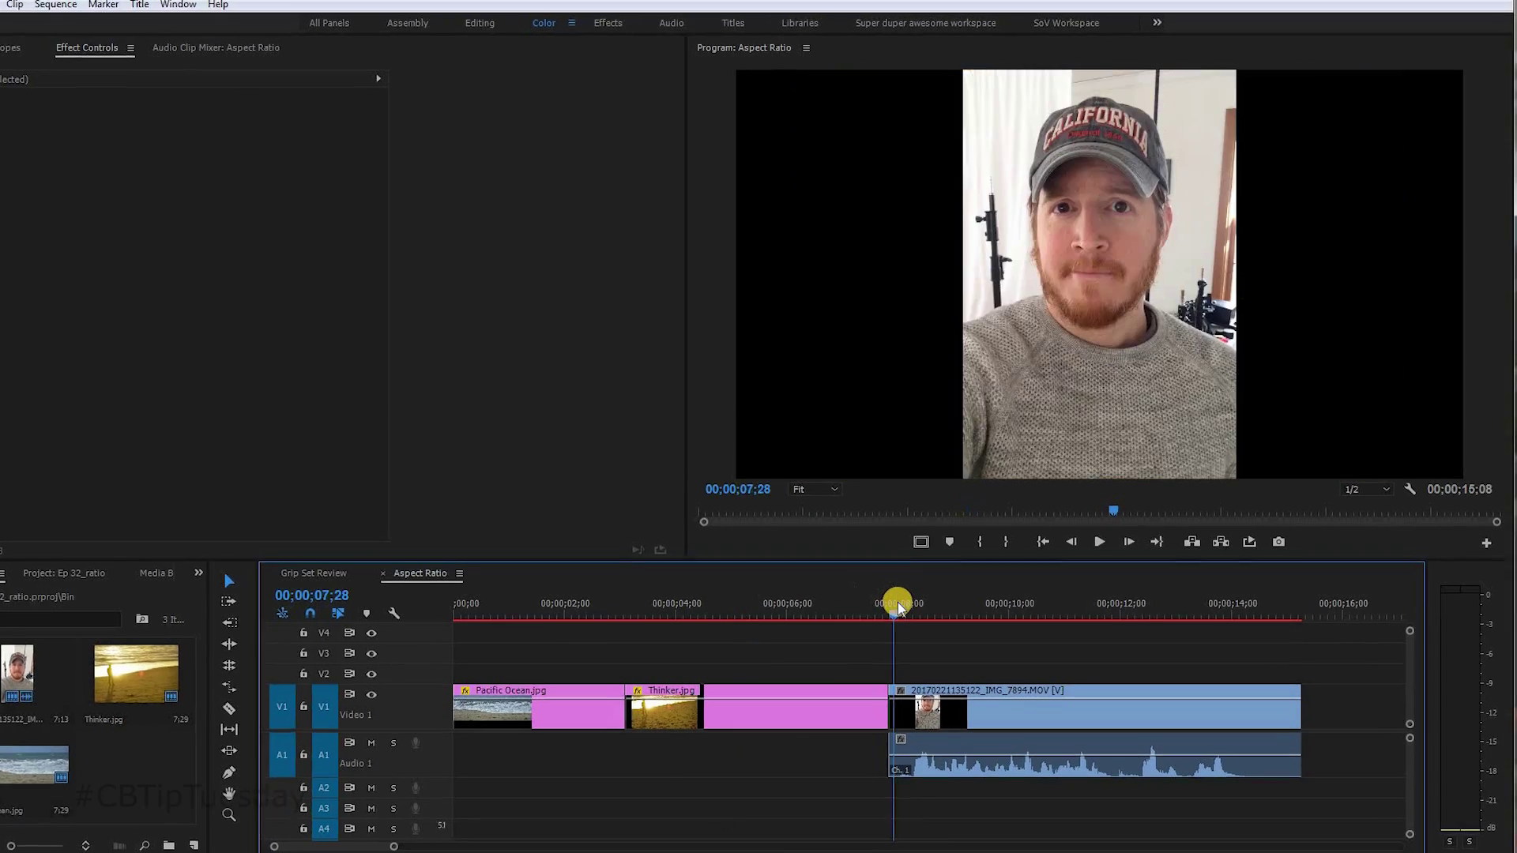
{"action": "key", "text": "space"}
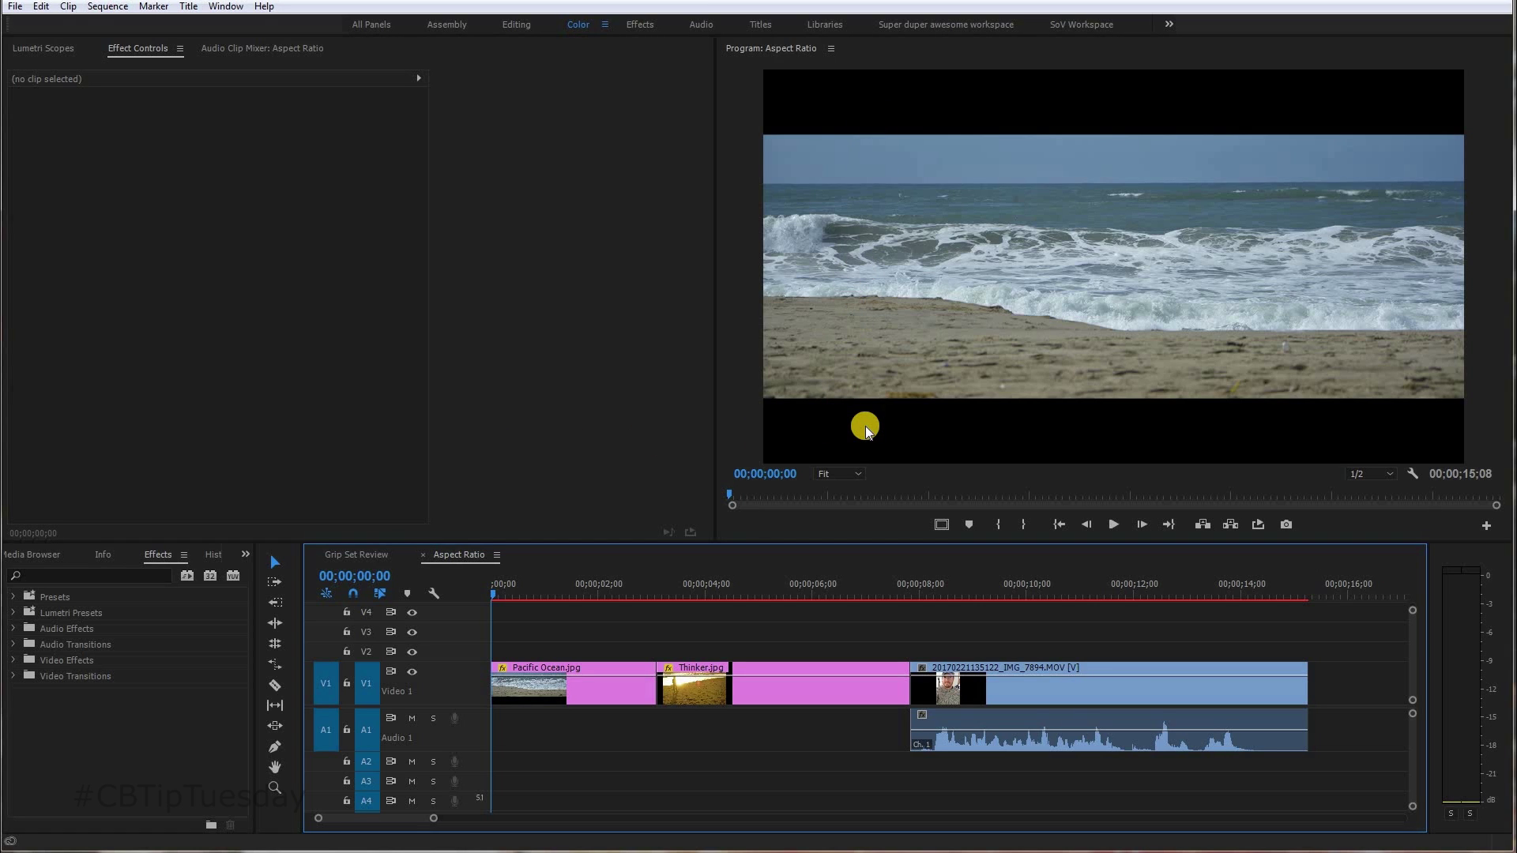
Return via the Thinker photo to Pacific Ocean.jpg and select it, showing Scale 131.0
{"action": "left_click", "coordinate": [808, 561]}
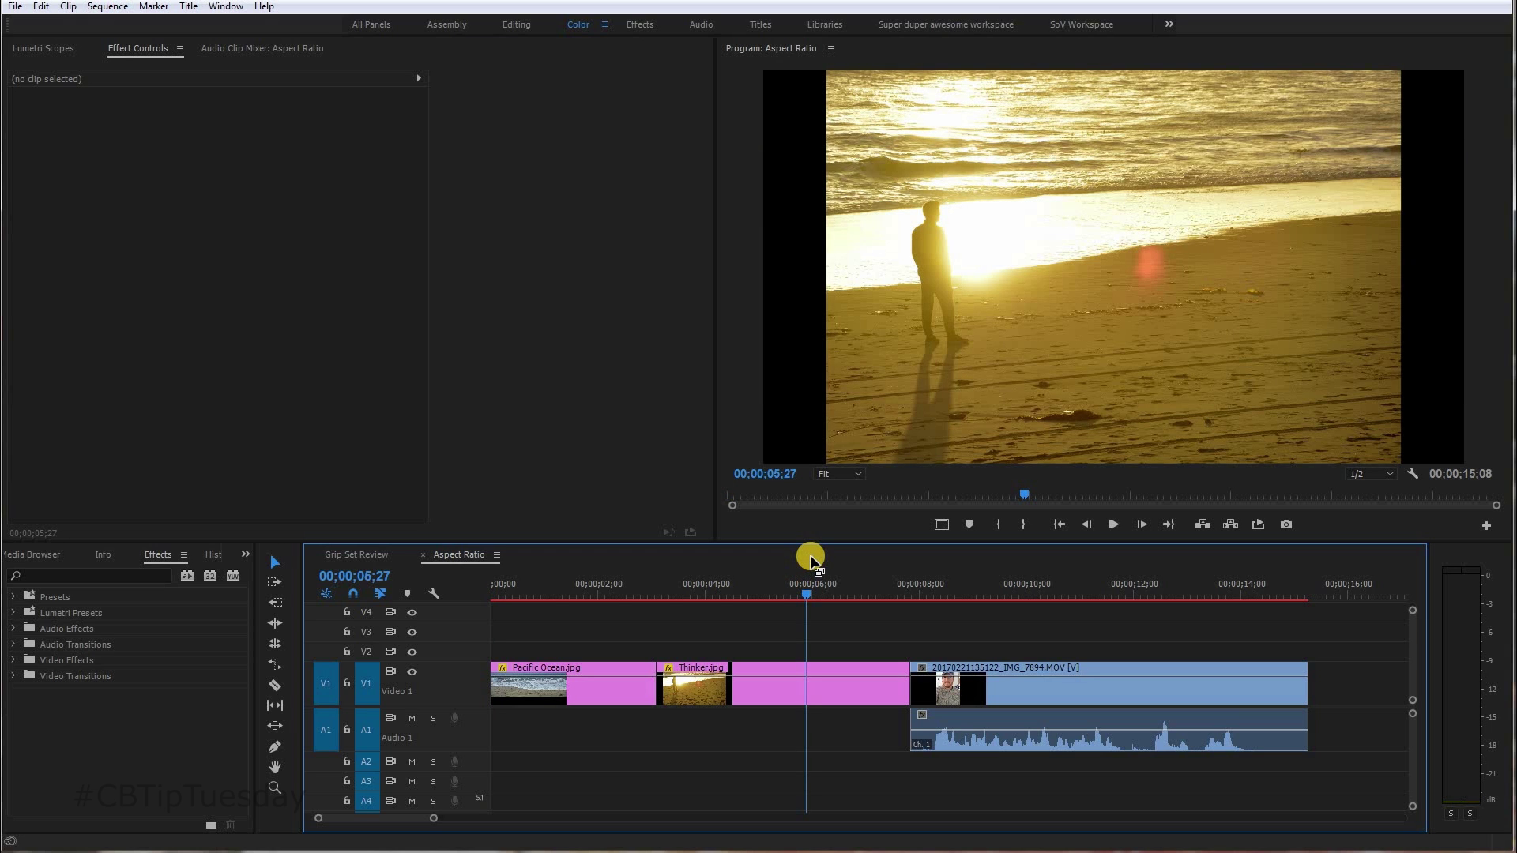
{"action": "left_click", "coordinate": [569, 583]}
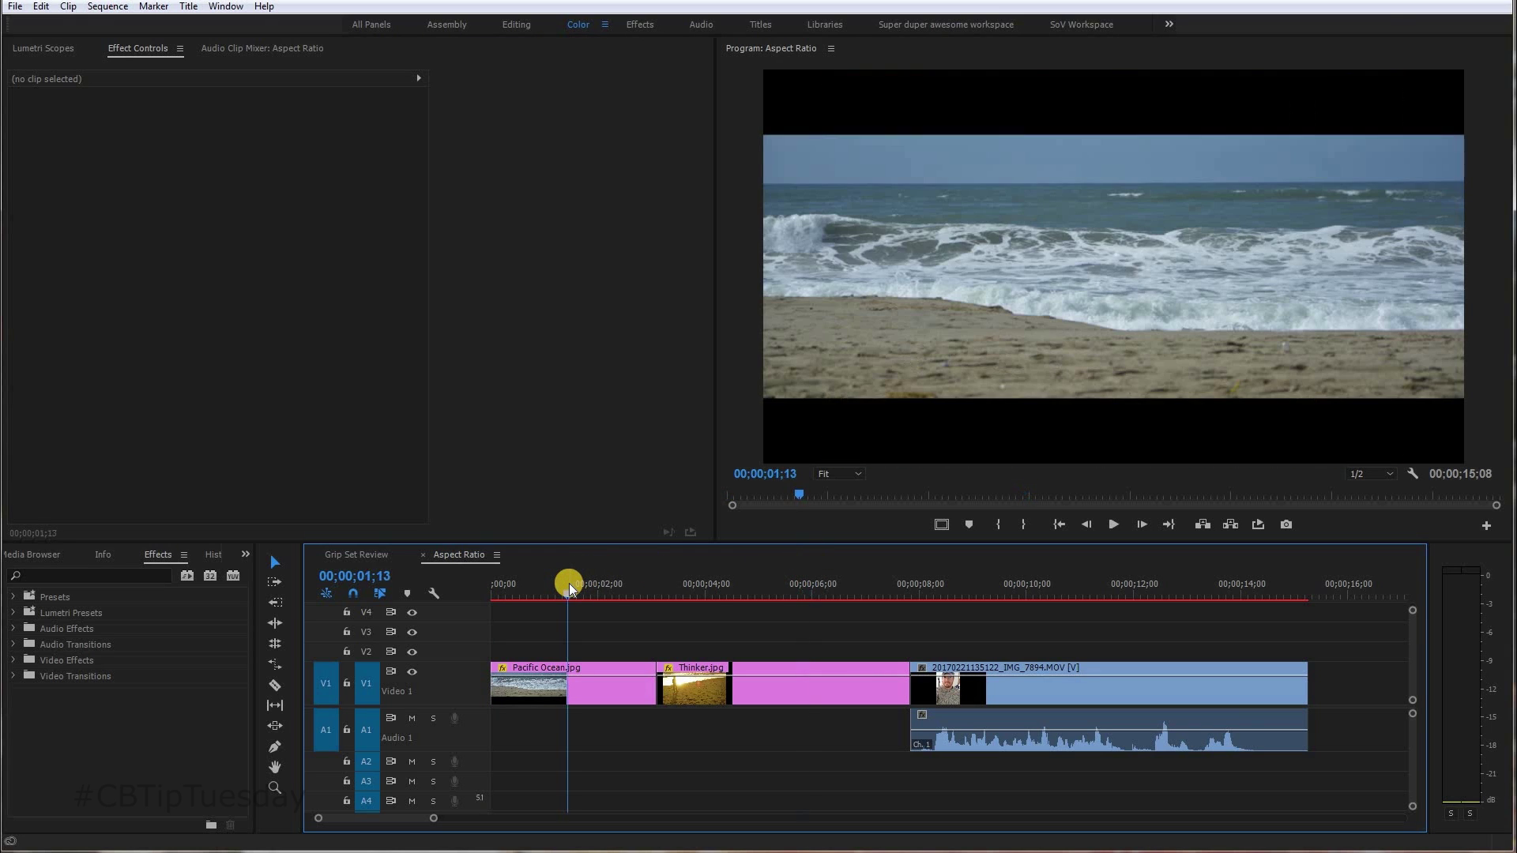
{"action": "left_click", "coordinate": [613, 670]}
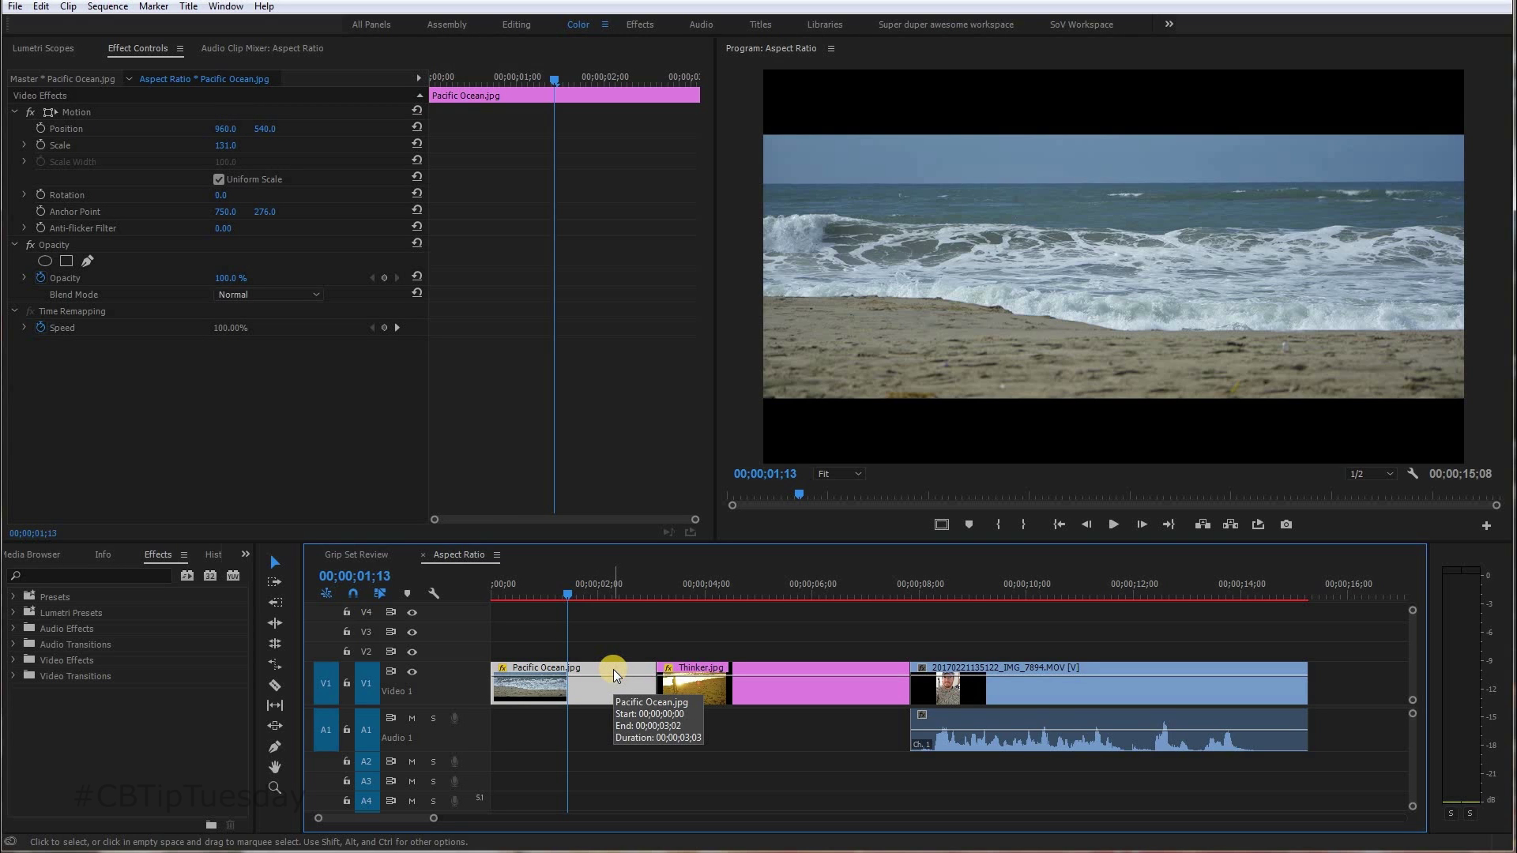
Alt-drag Pacific Ocean.jpg from V1 onto V2 and check each copy's selection
{"action": "left_click", "coordinate": [613, 670]}
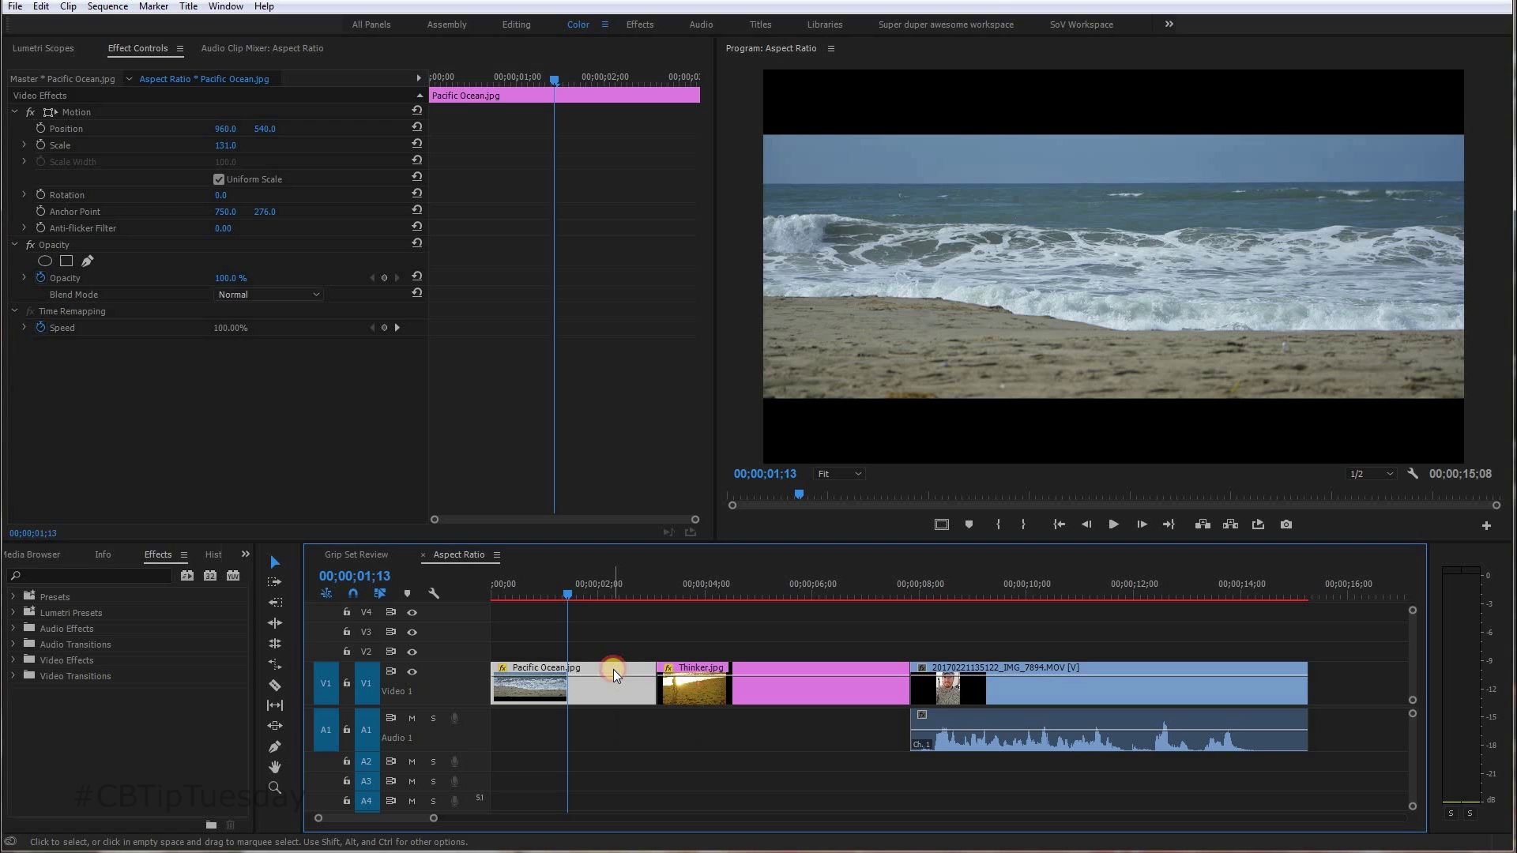
{"action": "left_click_drag", "start_coordinate": [614, 670], "coordinate": [613, 658]}
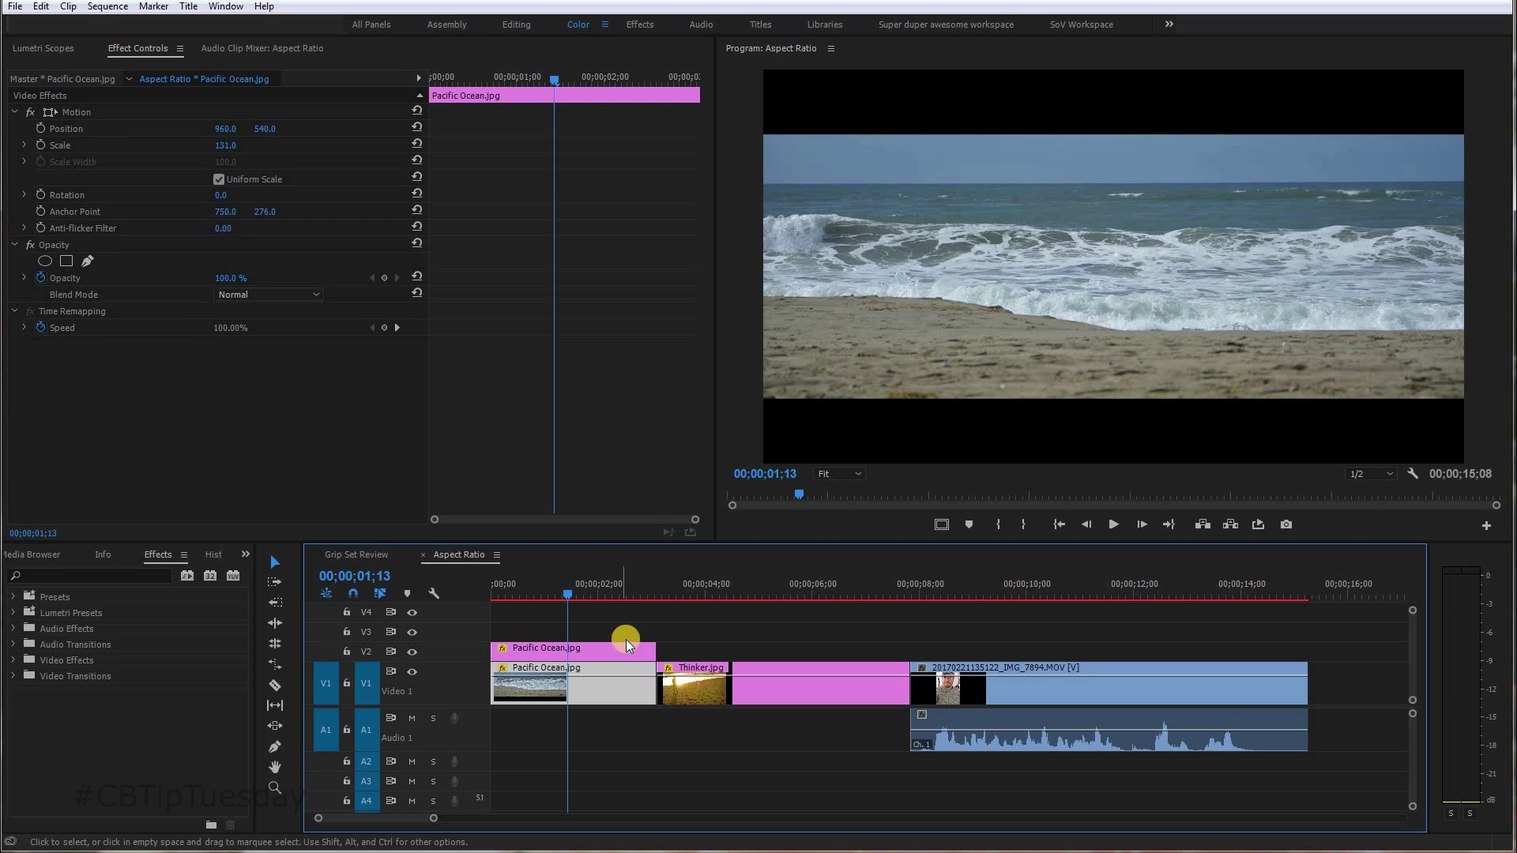
{"action": "left_click", "coordinate": [604, 648]}
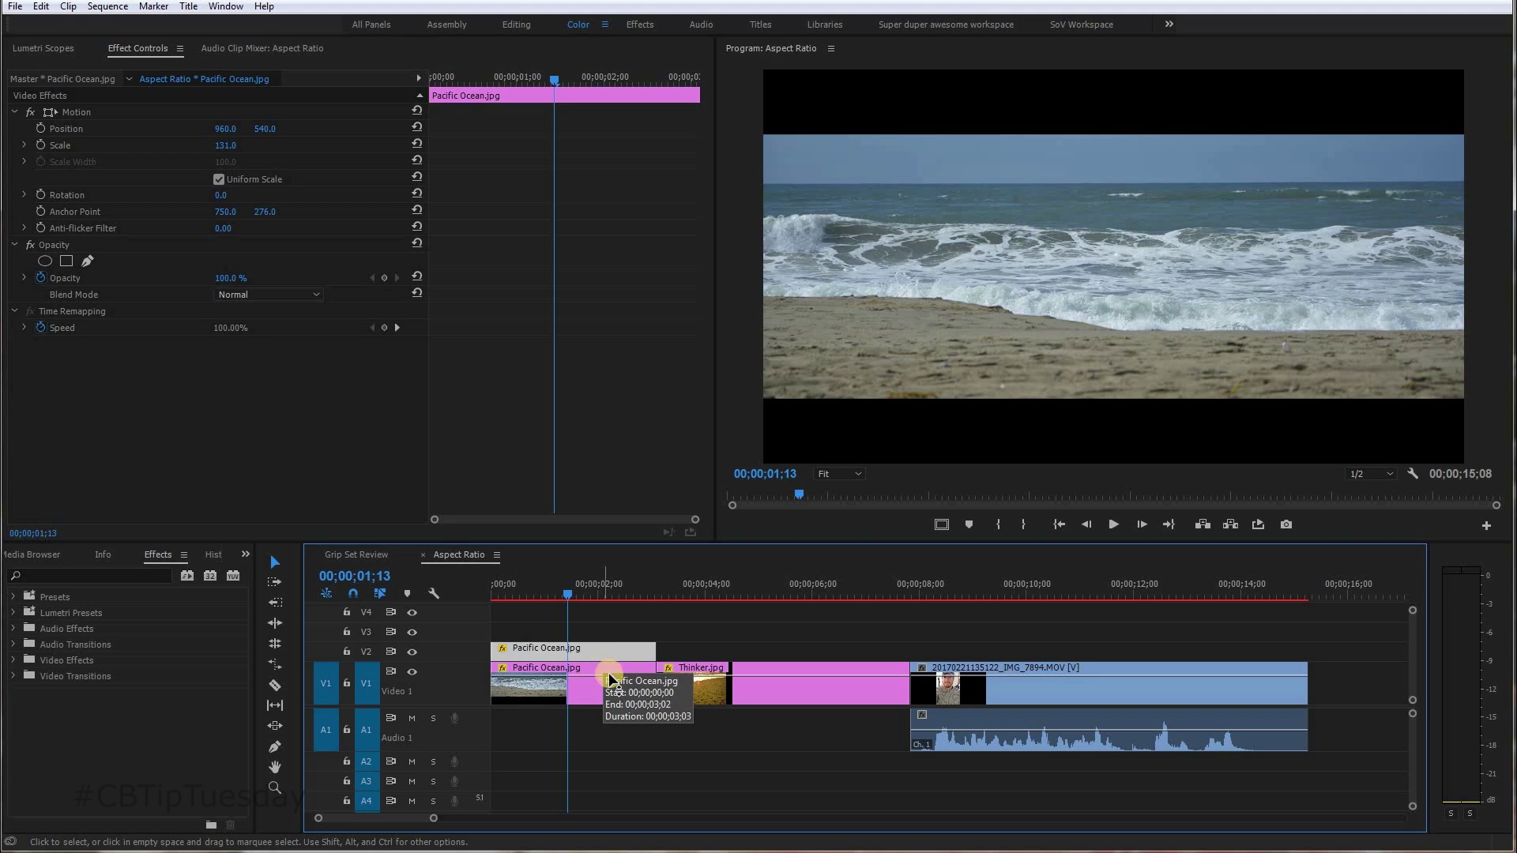
{"action": "left_click", "coordinate": [609, 677]}
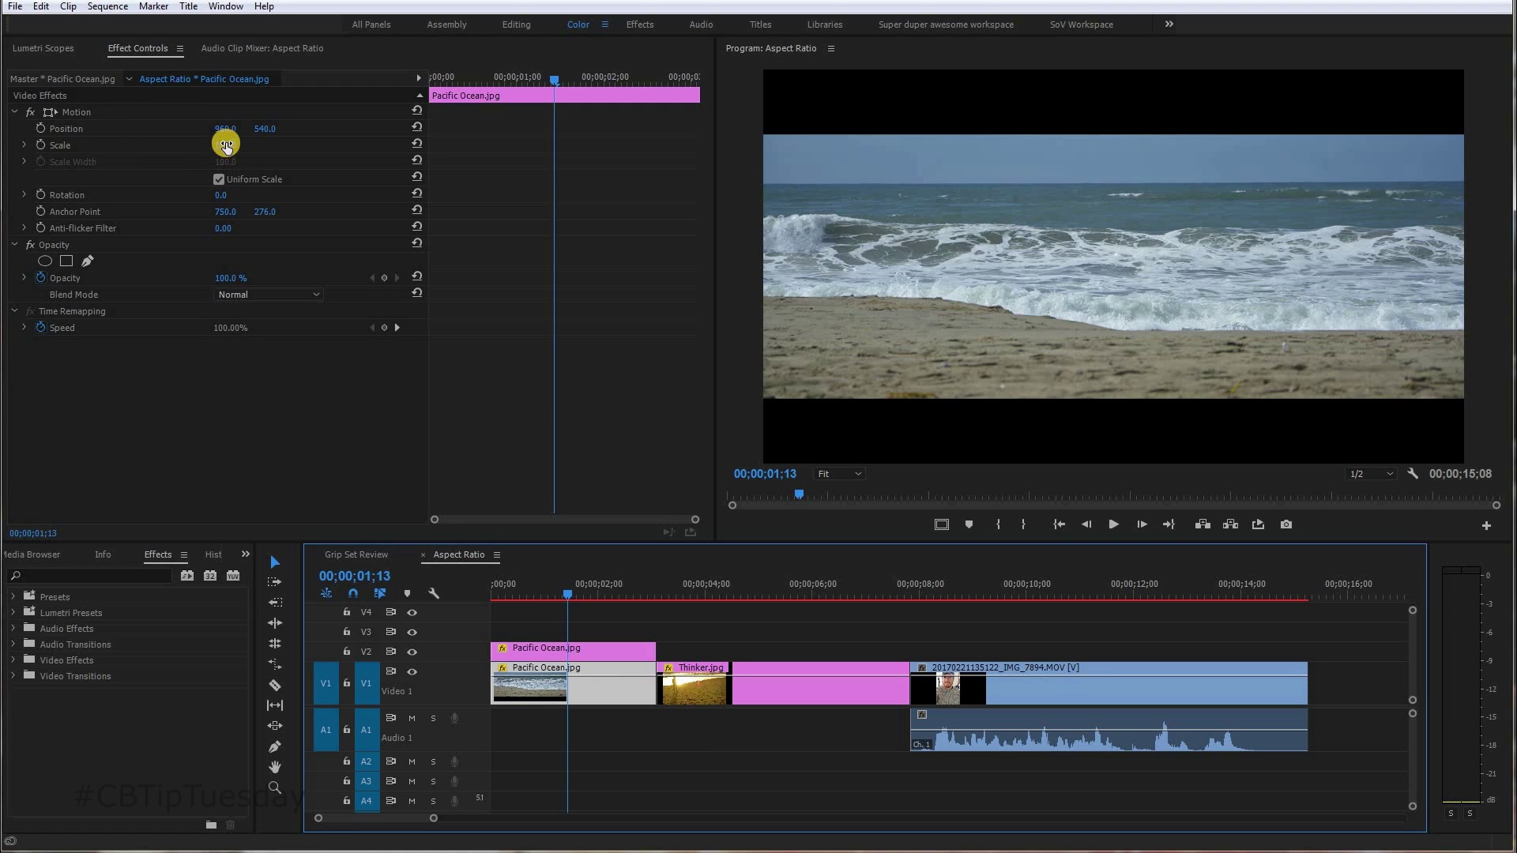
Scale the V1 Pacific Ocean copy to 202.0 and enlarge the Program monitor
{"action": "mouse_move", "coordinate": [226, 143]}
{"action": "left_mouse_down"}
{"action": "mouse_move", "coordinate": [365, 125]}
{"action": "mouse_move", "coordinate": [234, 145]}
{"action": "left_mouse_up"}
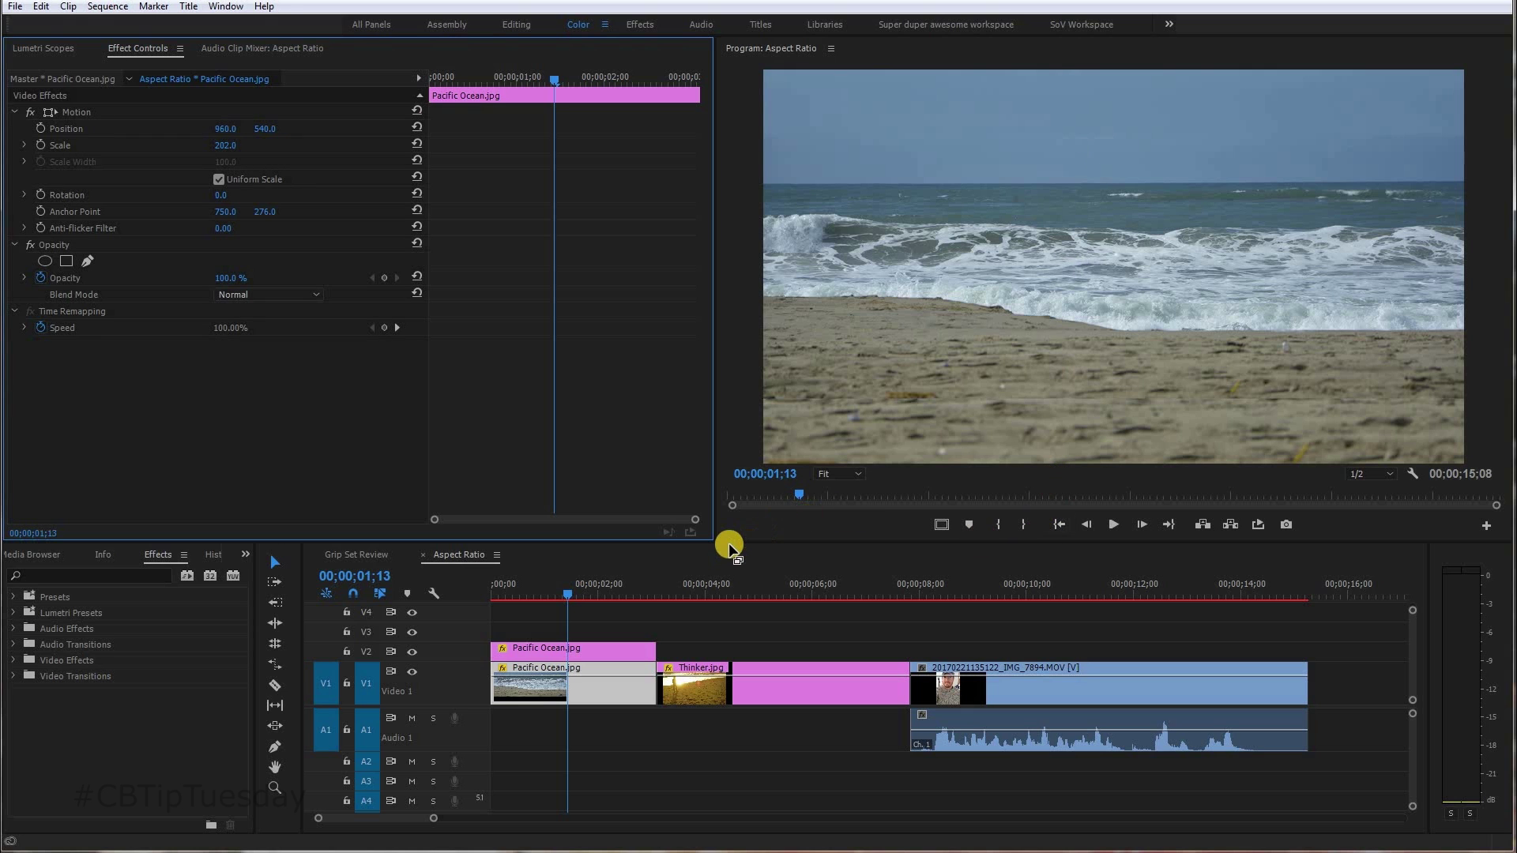
{"action": "left_click_drag", "start_coordinate": [715, 528], "coordinate": [555, 508]}
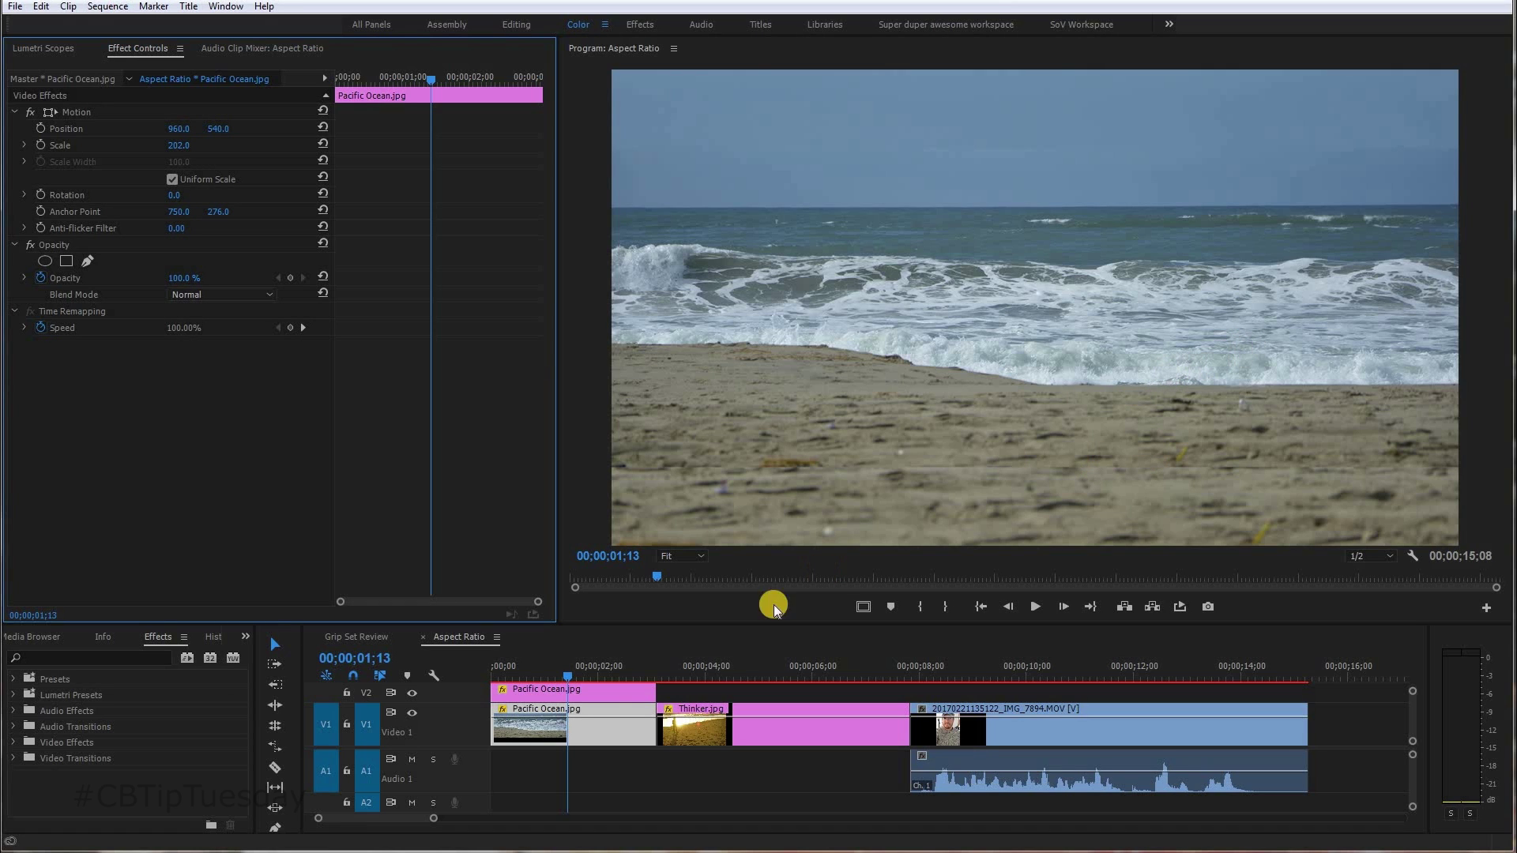
Apply Gaussian Blur to the V1 Pacific Ocean copy at Blurriness 31.0 and play it back
{"action": "left_click", "coordinate": [99, 658]}
{"action": "type", "text": "gau"}
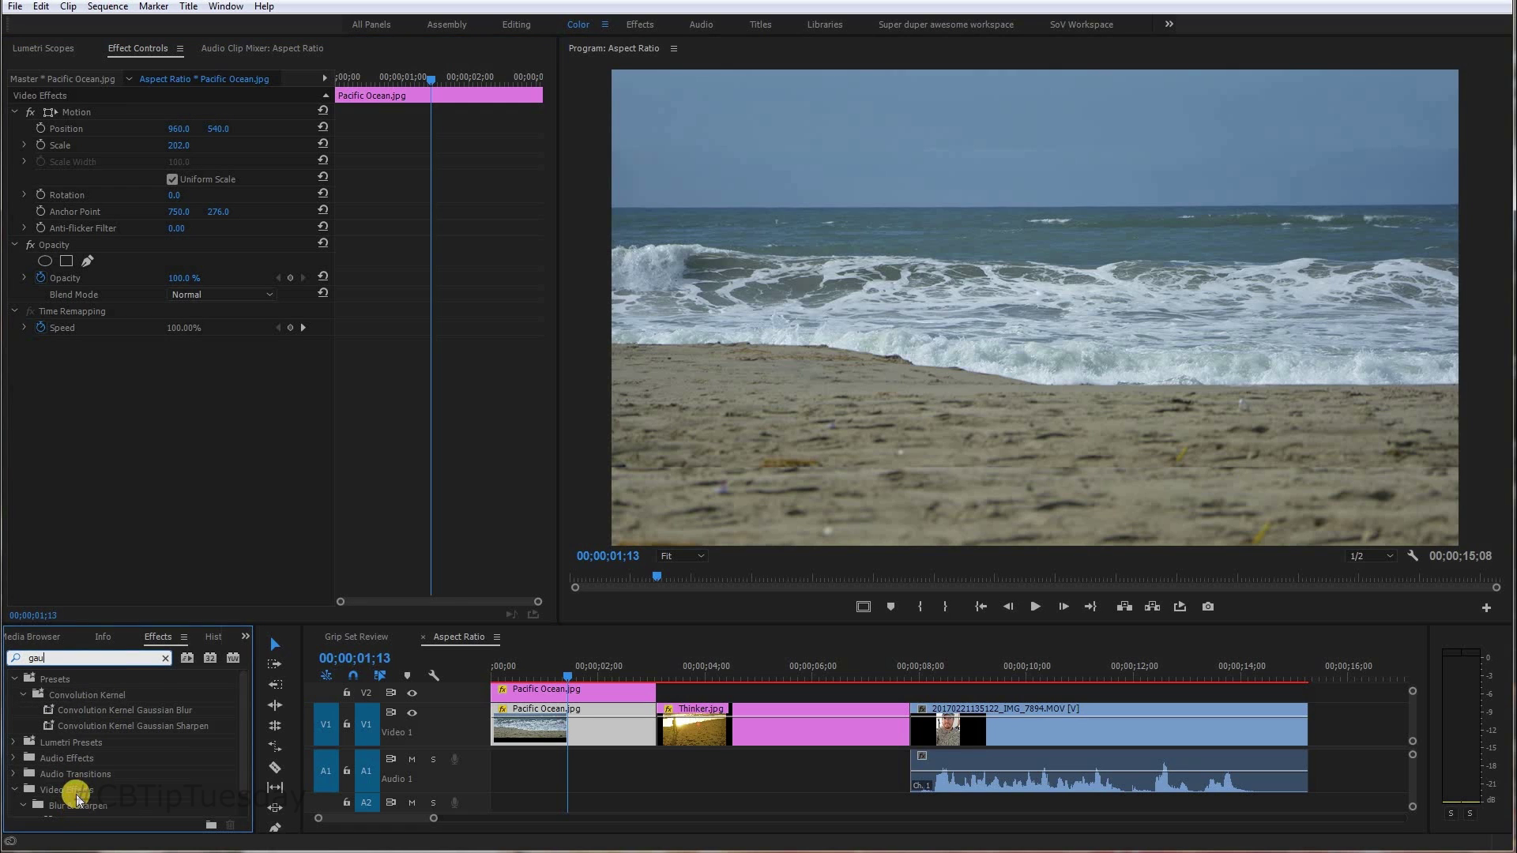
{"action": "scroll", "coordinate": [91, 782], "scroll_direction": "down", "scroll_amount": 2}
{"action": "left_click_drag", "start_coordinate": [85, 793], "coordinate": [590, 735]}
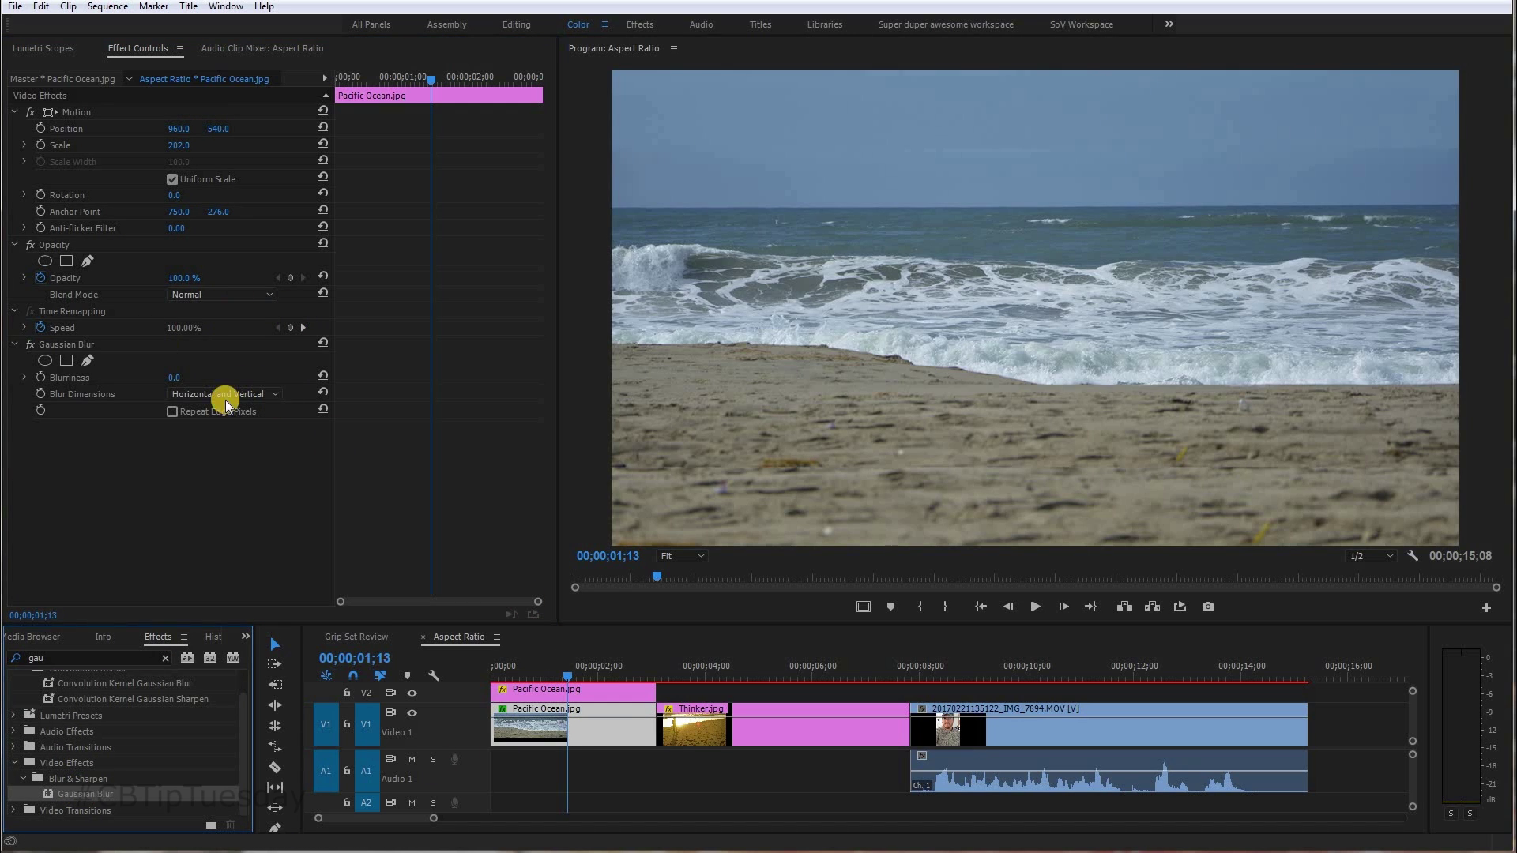
{"action": "mouse_move", "coordinate": [176, 377]}
{"action": "left_mouse_down"}
{"action": "mouse_move", "coordinate": [230, 373]}
{"action": "mouse_move", "coordinate": [188, 378]}
{"action": "left_mouse_up"}
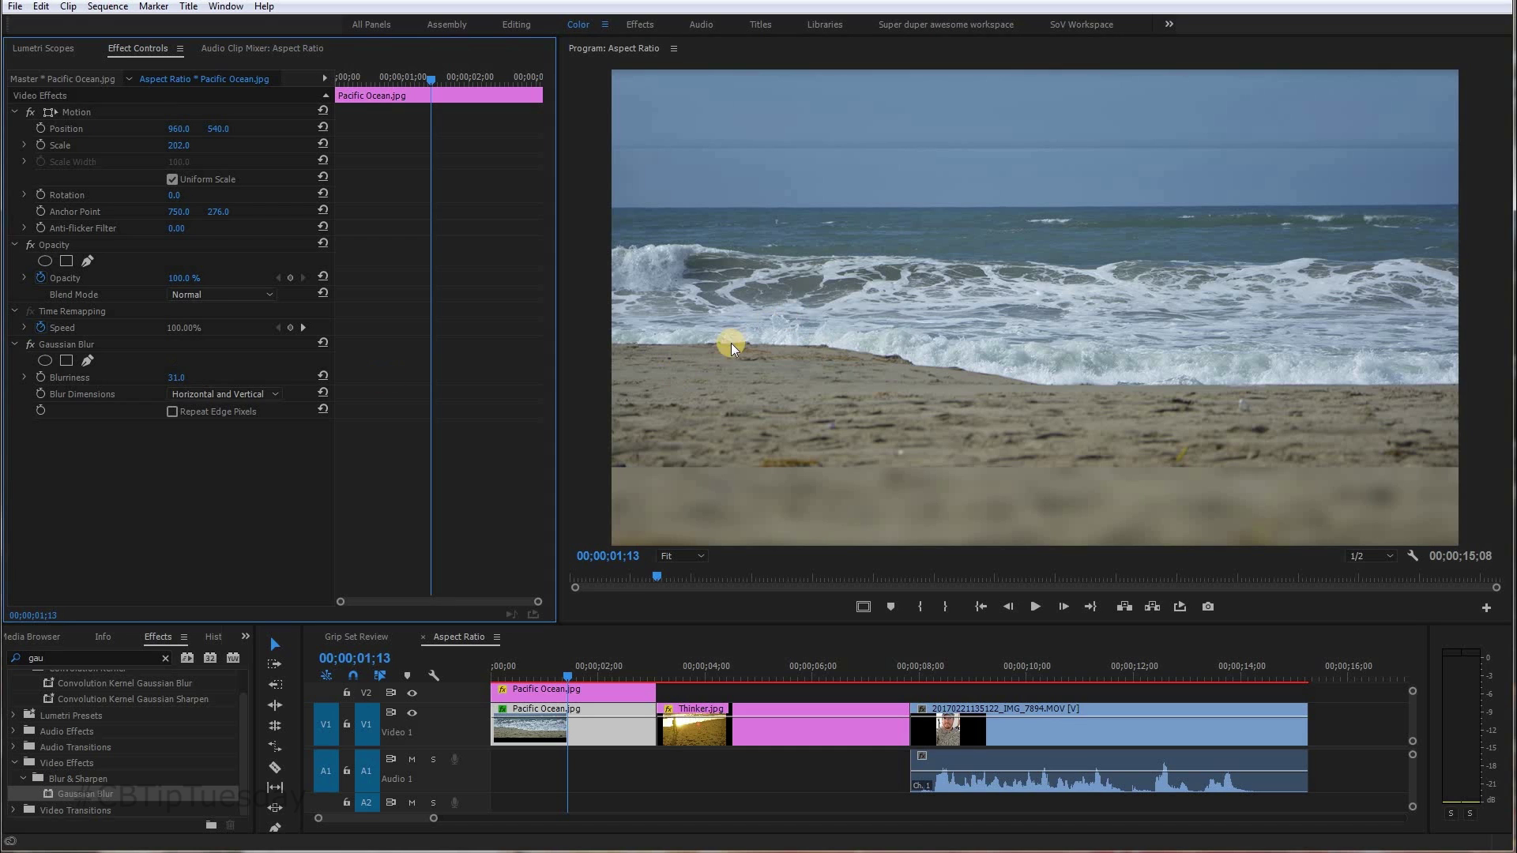
{"action": "left_click", "coordinate": [514, 667]}
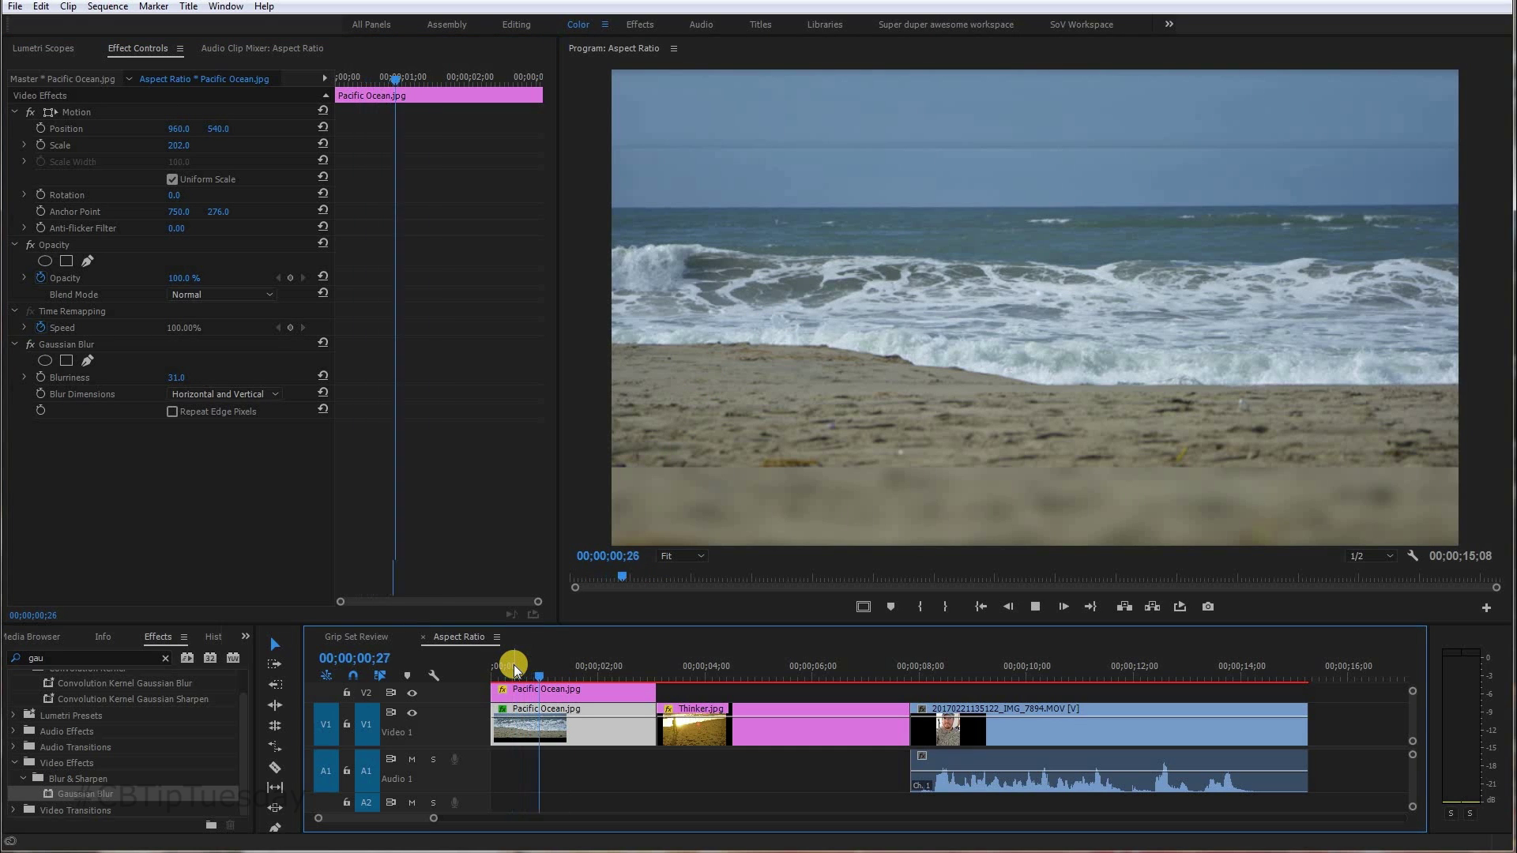
{"action": "key", "text": "space"}
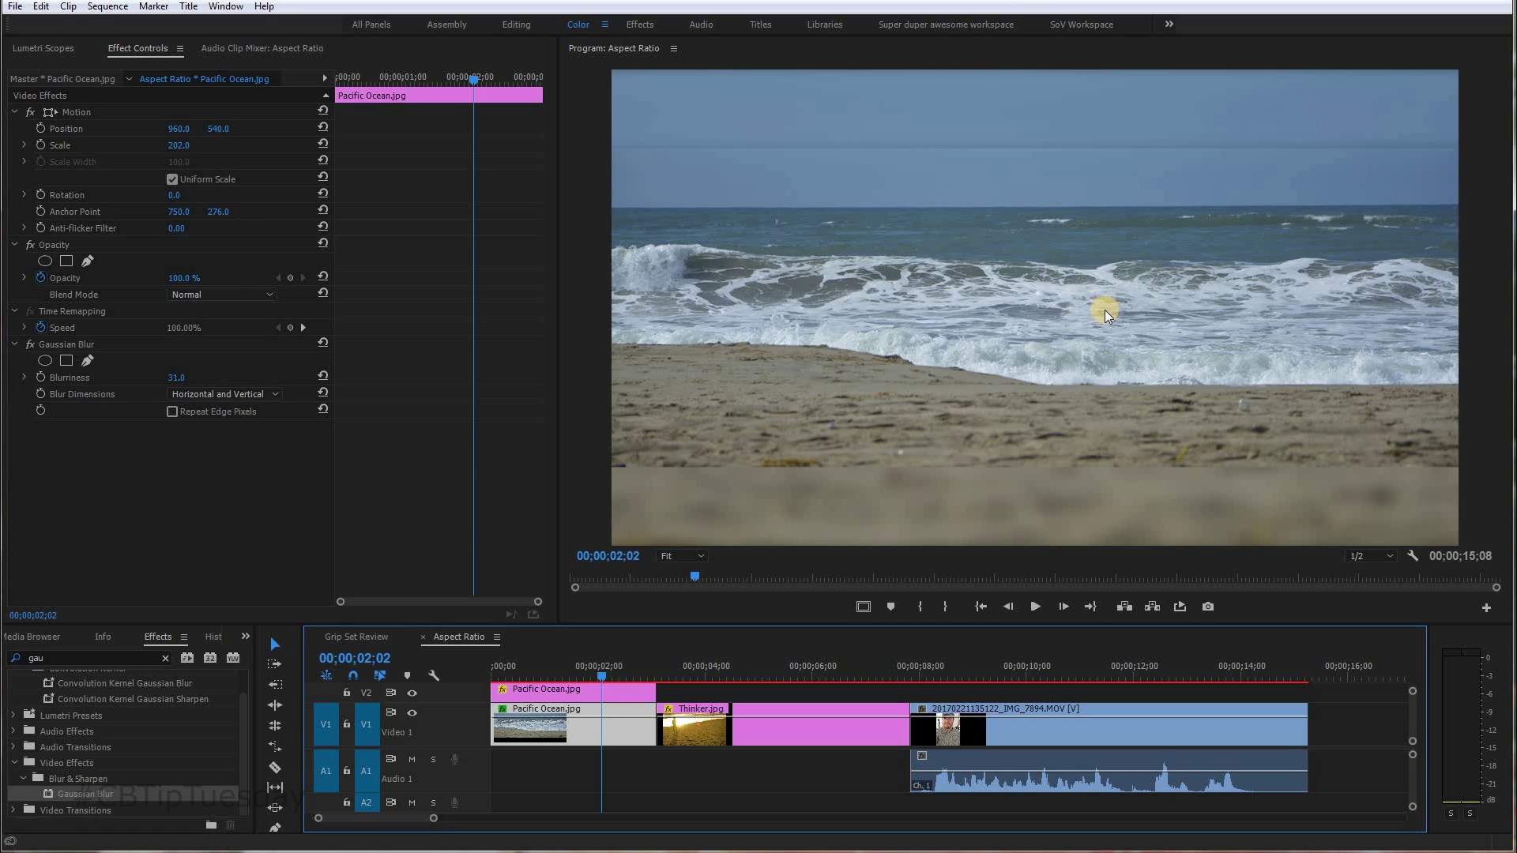
Duplicate the Thinker.jpg clip onto the track above it
{"action": "left_click", "coordinate": [762, 667]}
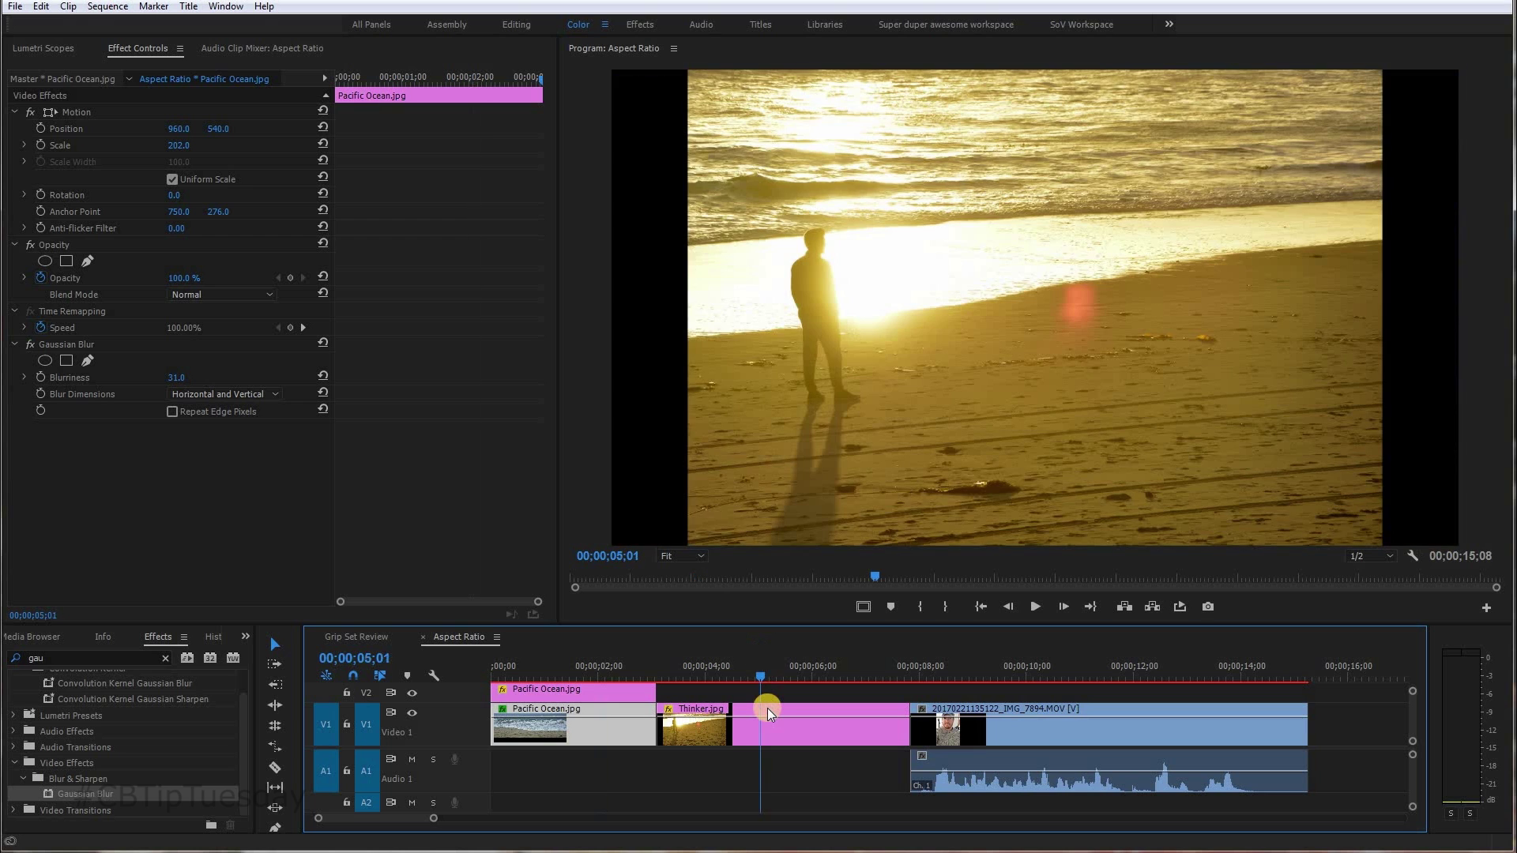
{"action": "left_click", "coordinate": [766, 708]}
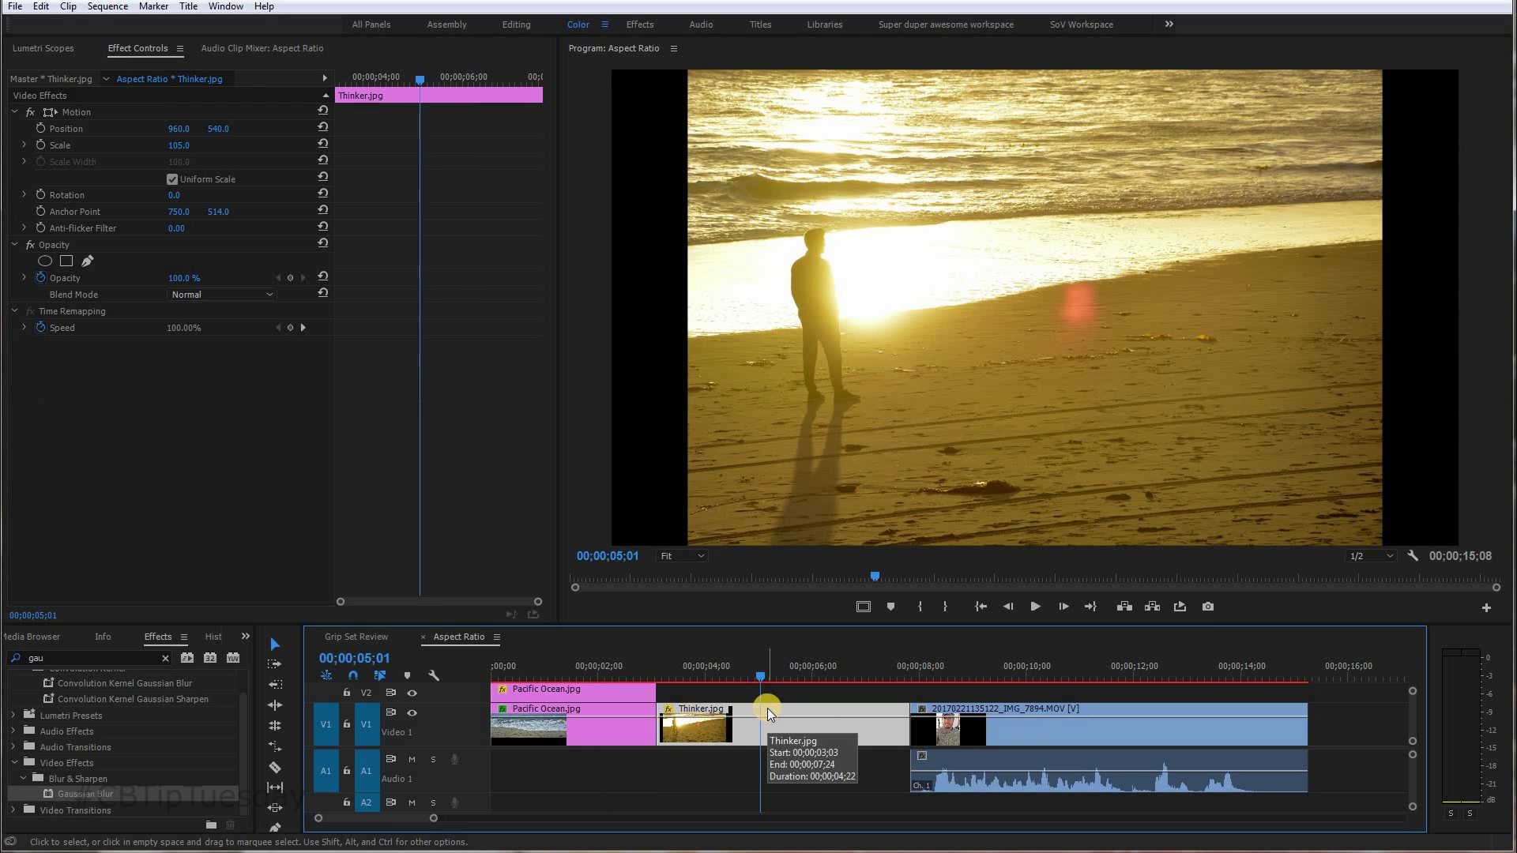
{"action": "left_click_drag", "start_coordinate": [766, 708], "coordinate": [766, 692]}
{"action": "left_click", "coordinate": [763, 668]}
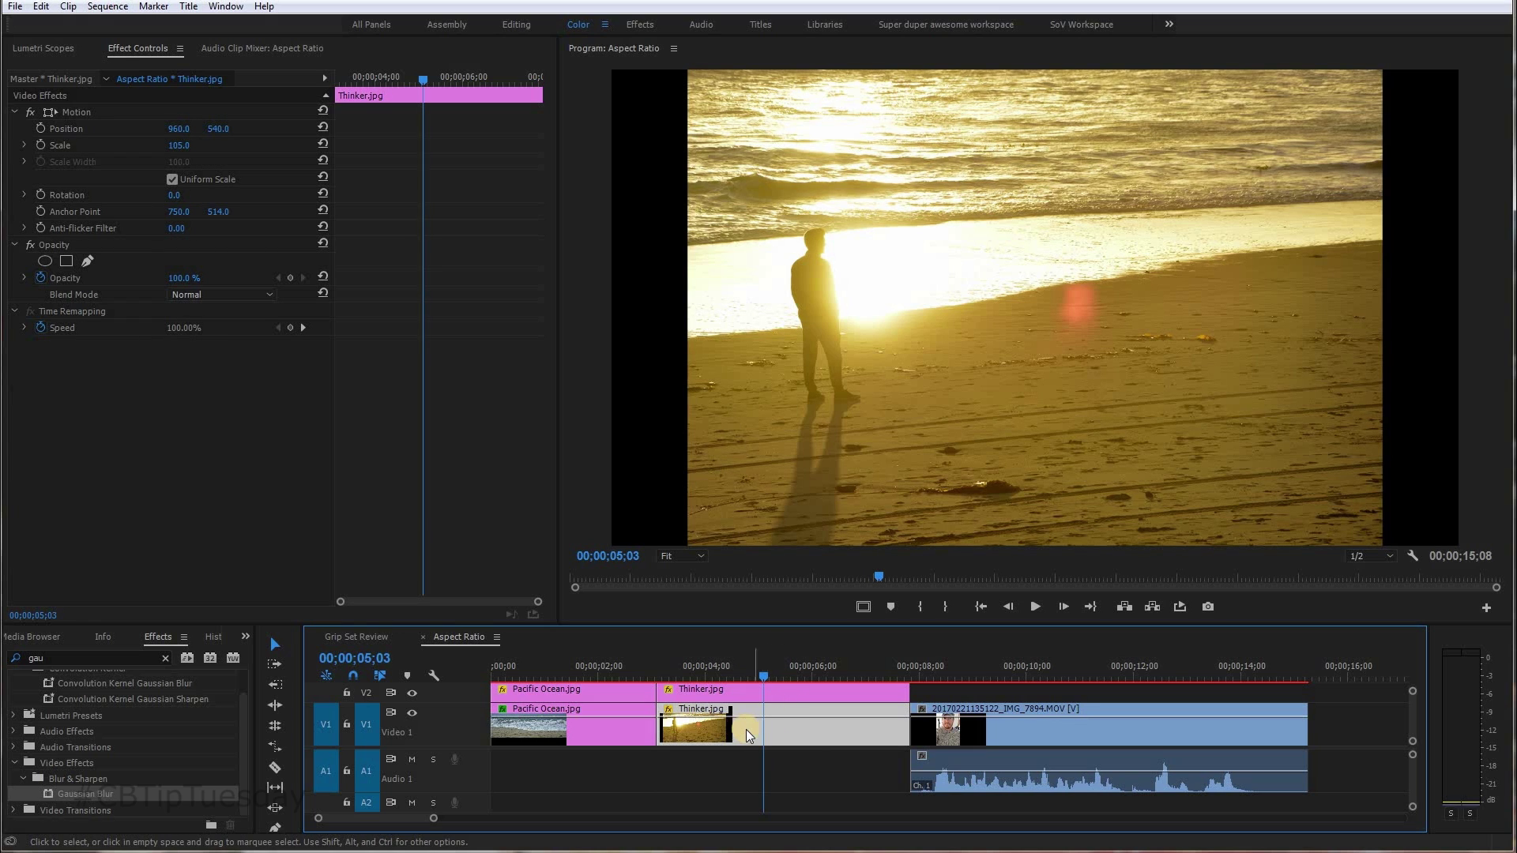
Raise the V1 Thinker copy's Scale from 105.0 to 130.0
{"action": "left_click", "coordinate": [187, 144]}
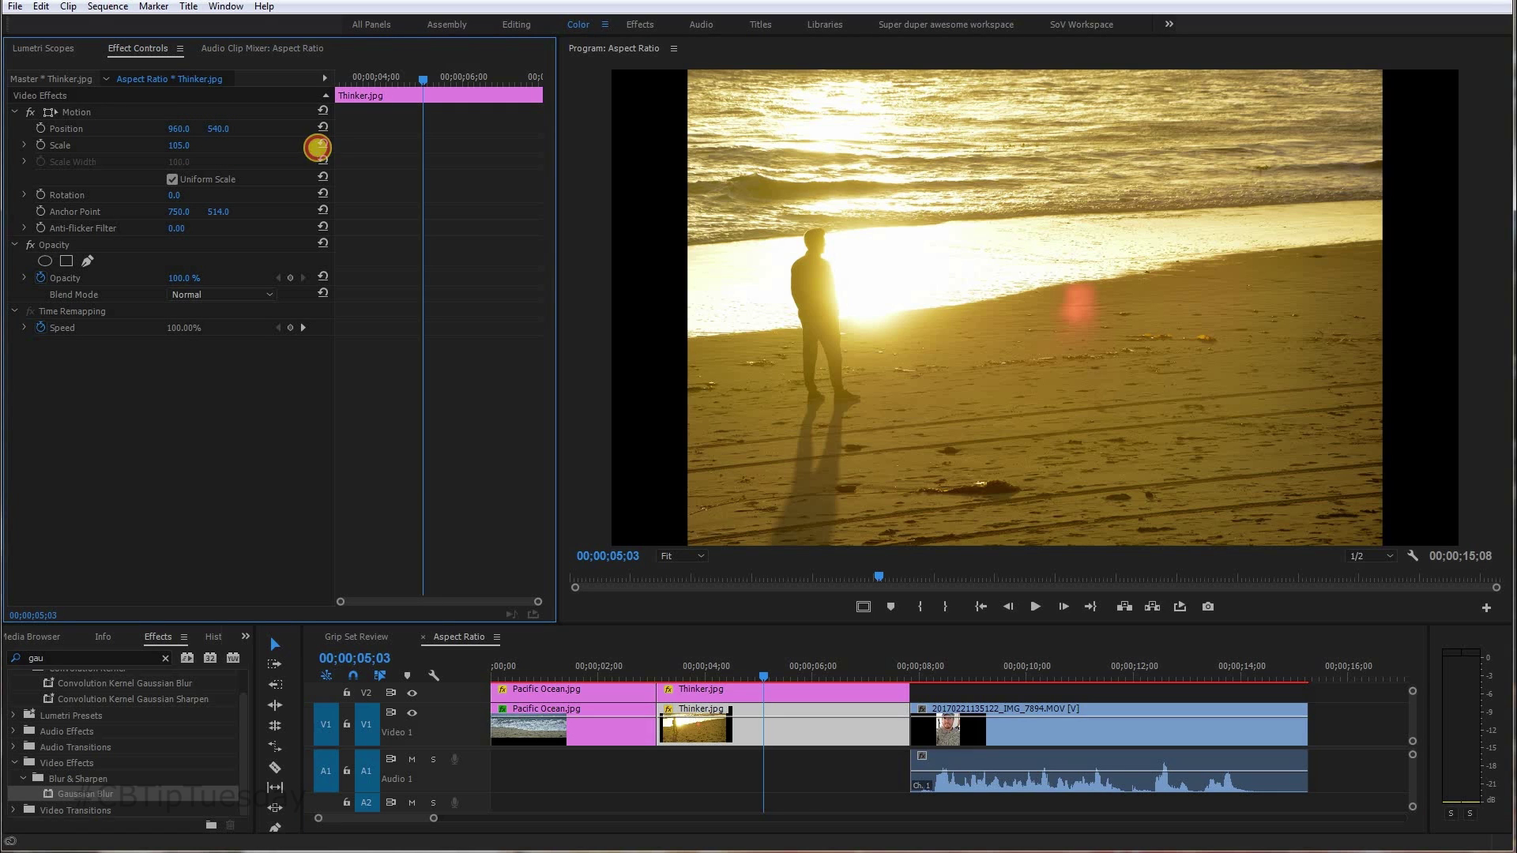
{"action": "left_click_drag", "start_coordinate": [318, 147], "coordinate": [188, 143]}
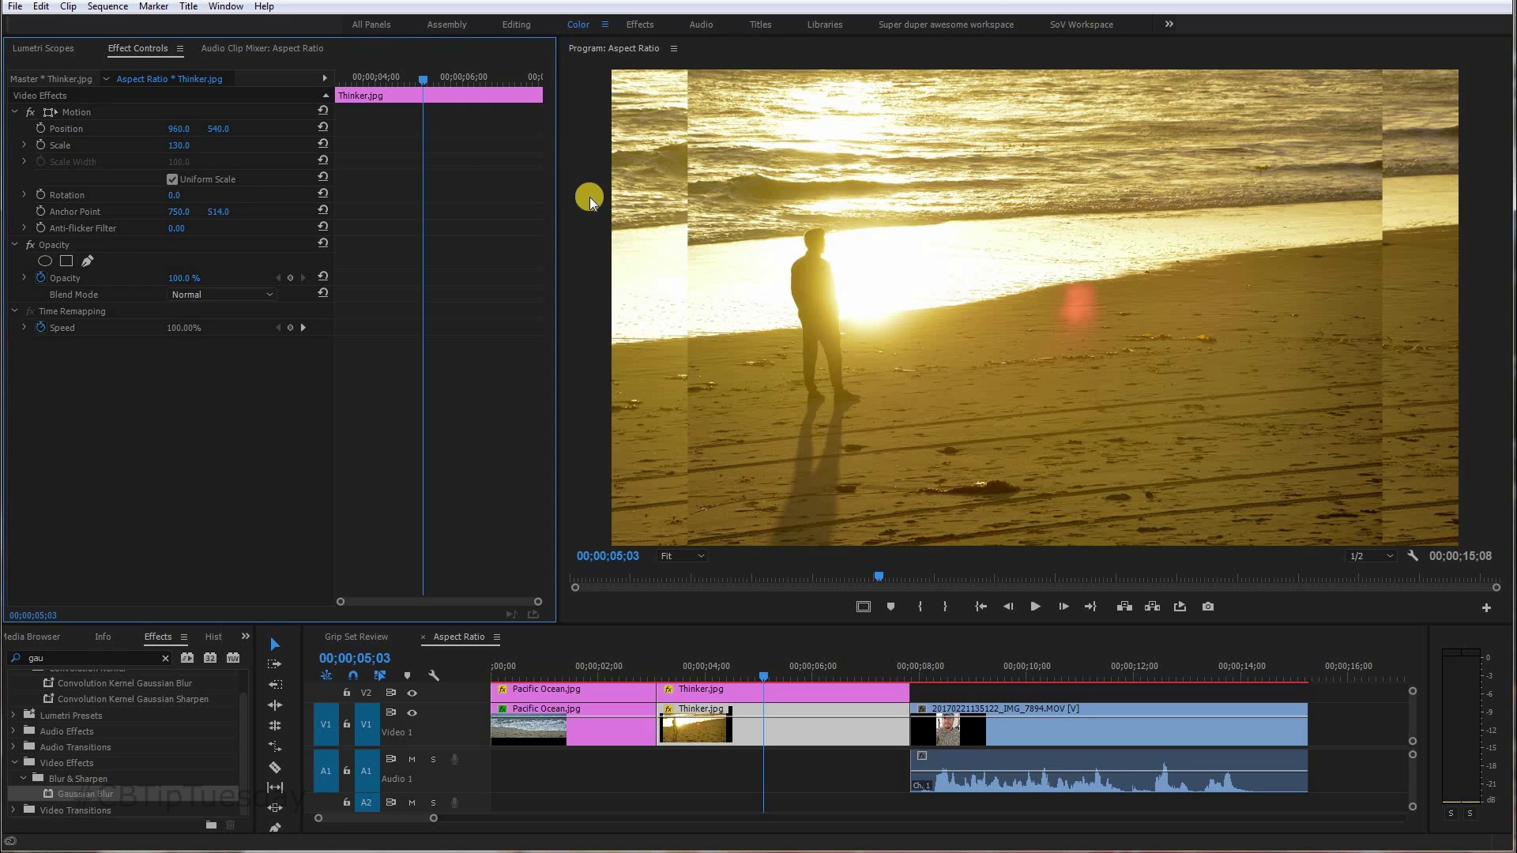
{"action": "left_click", "coordinate": [627, 670]}
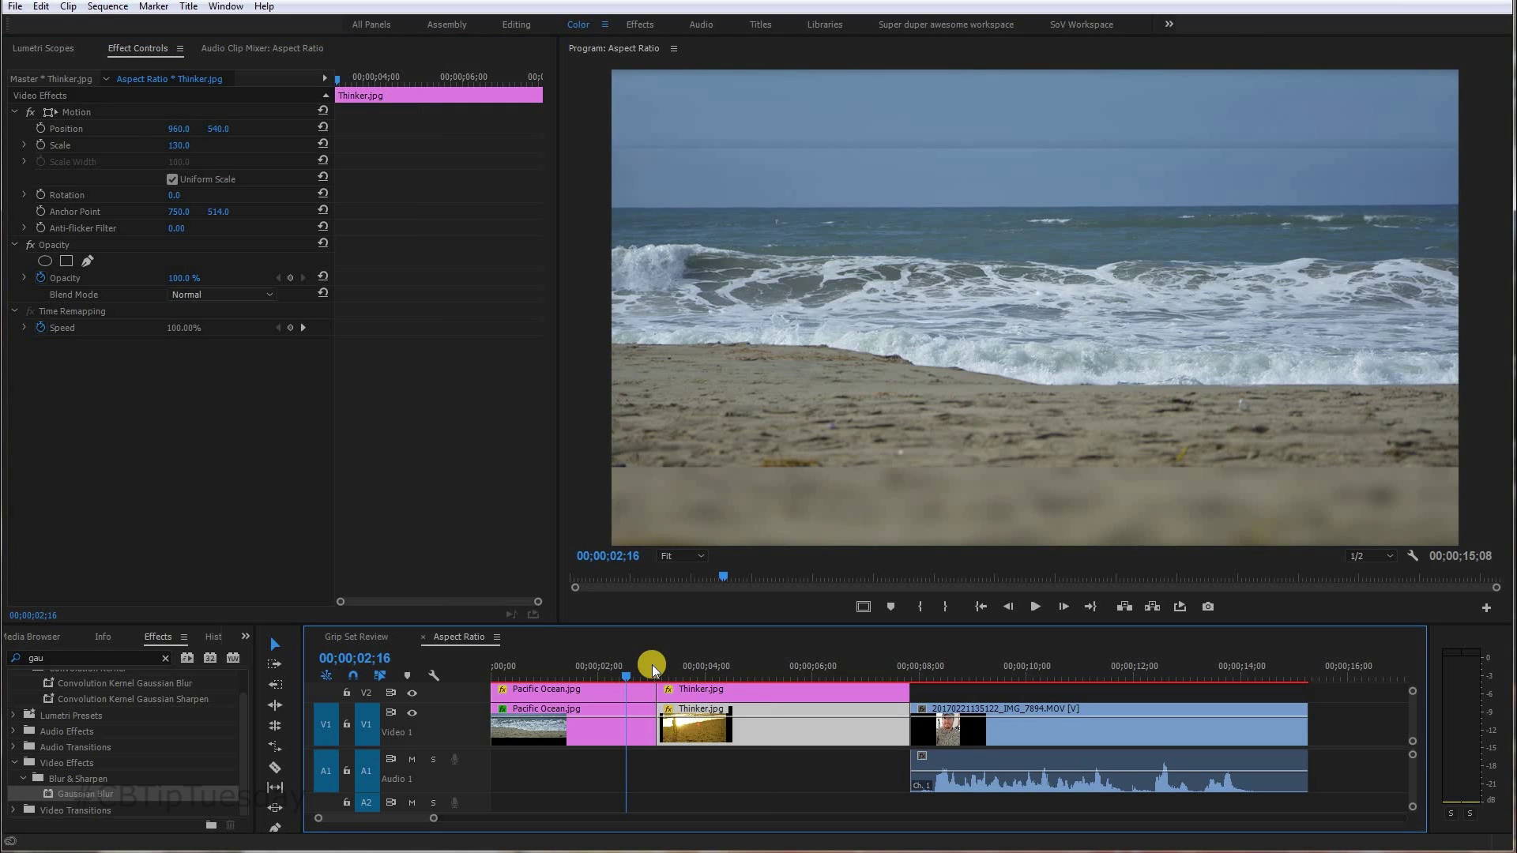
Drop Gaussian Blur onto the V1 Thinker.jpg copy, giving Blurriness 35.0
{"action": "left_click", "coordinate": [735, 663]}
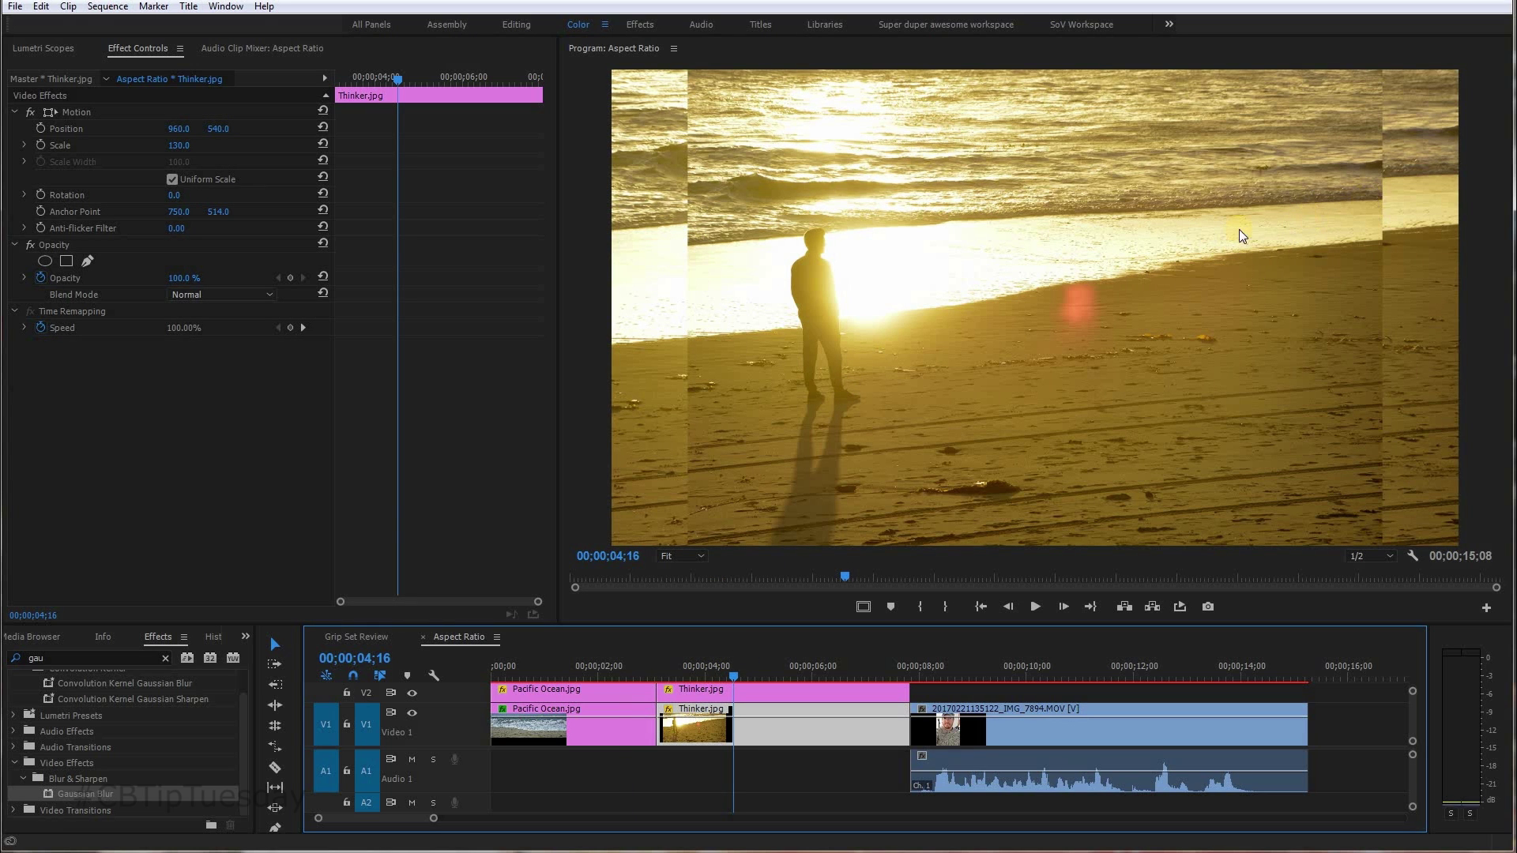
{"action": "left_click_drag", "start_coordinate": [34, 787], "coordinate": [187, 376]}
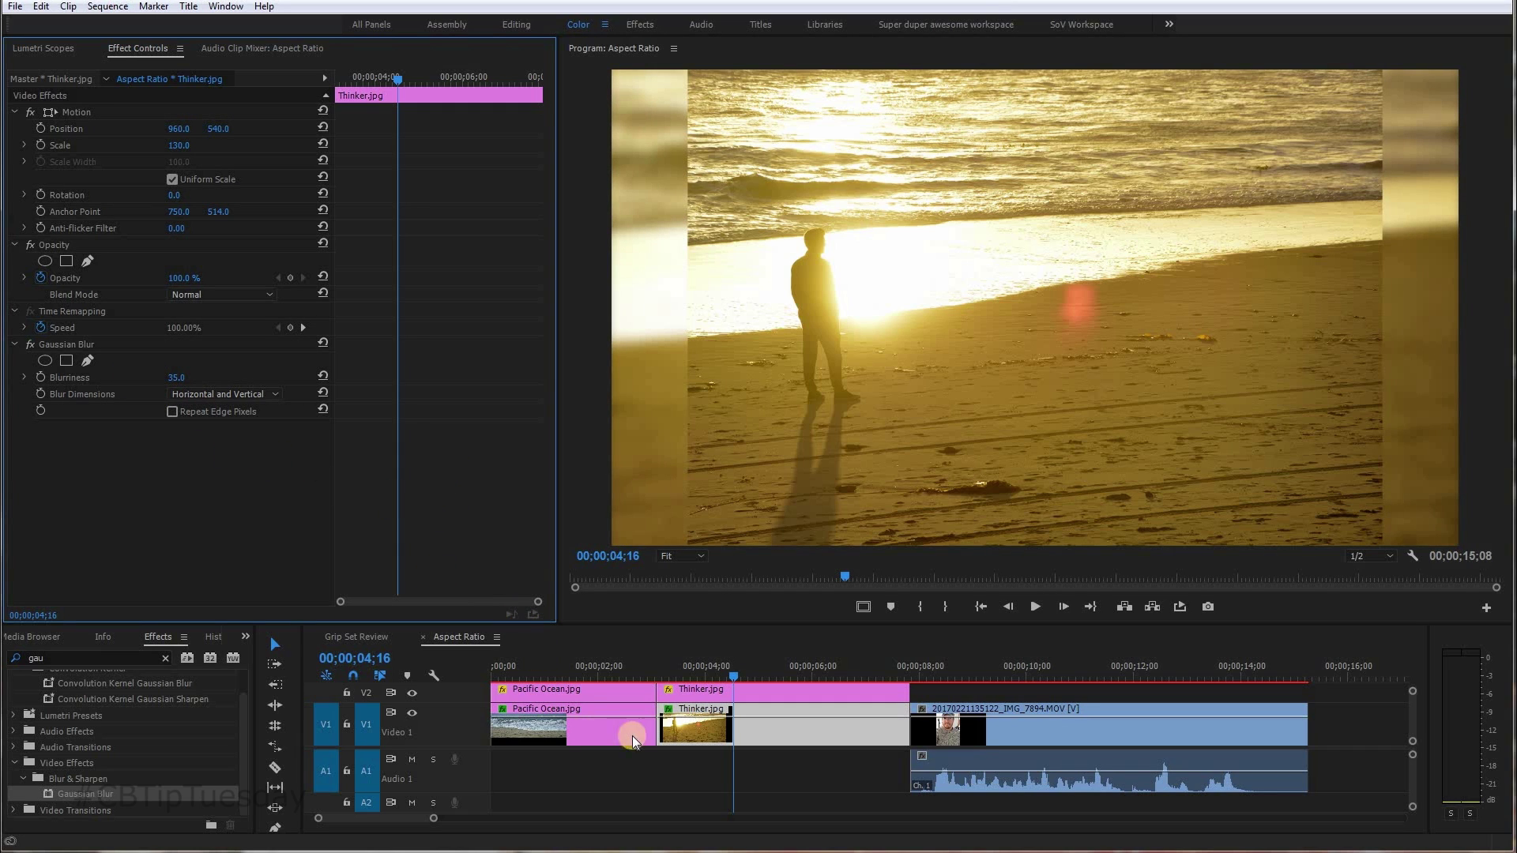
Copy the Pacific Ocean clip's Gaussian Blur (31) over to the Thinker.jpg background copy
{"action": "left_click", "coordinate": [68, 345]}
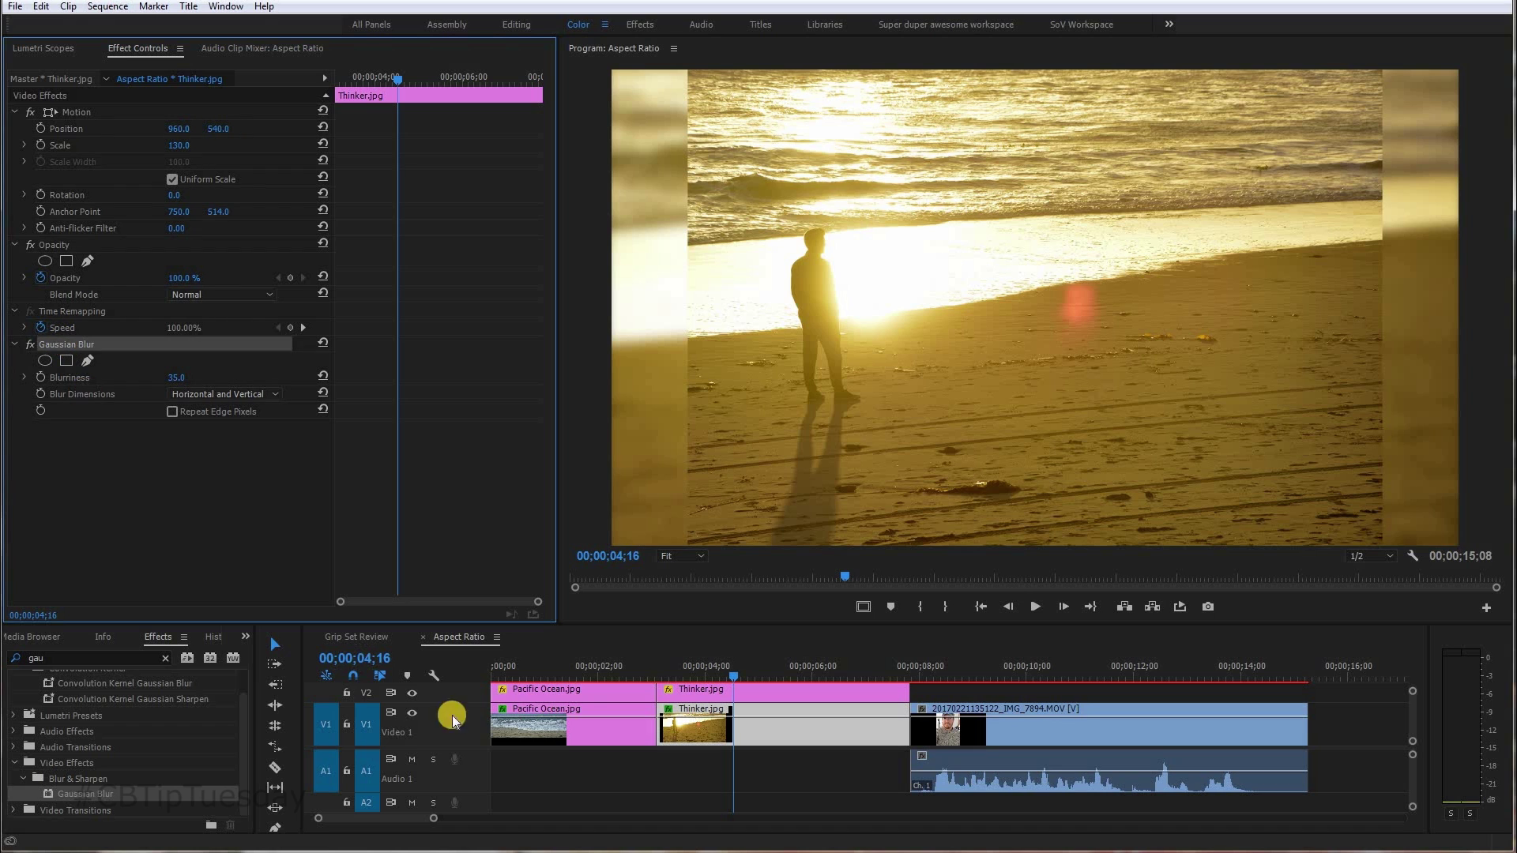
{"action": "left_click", "coordinate": [581, 723]}
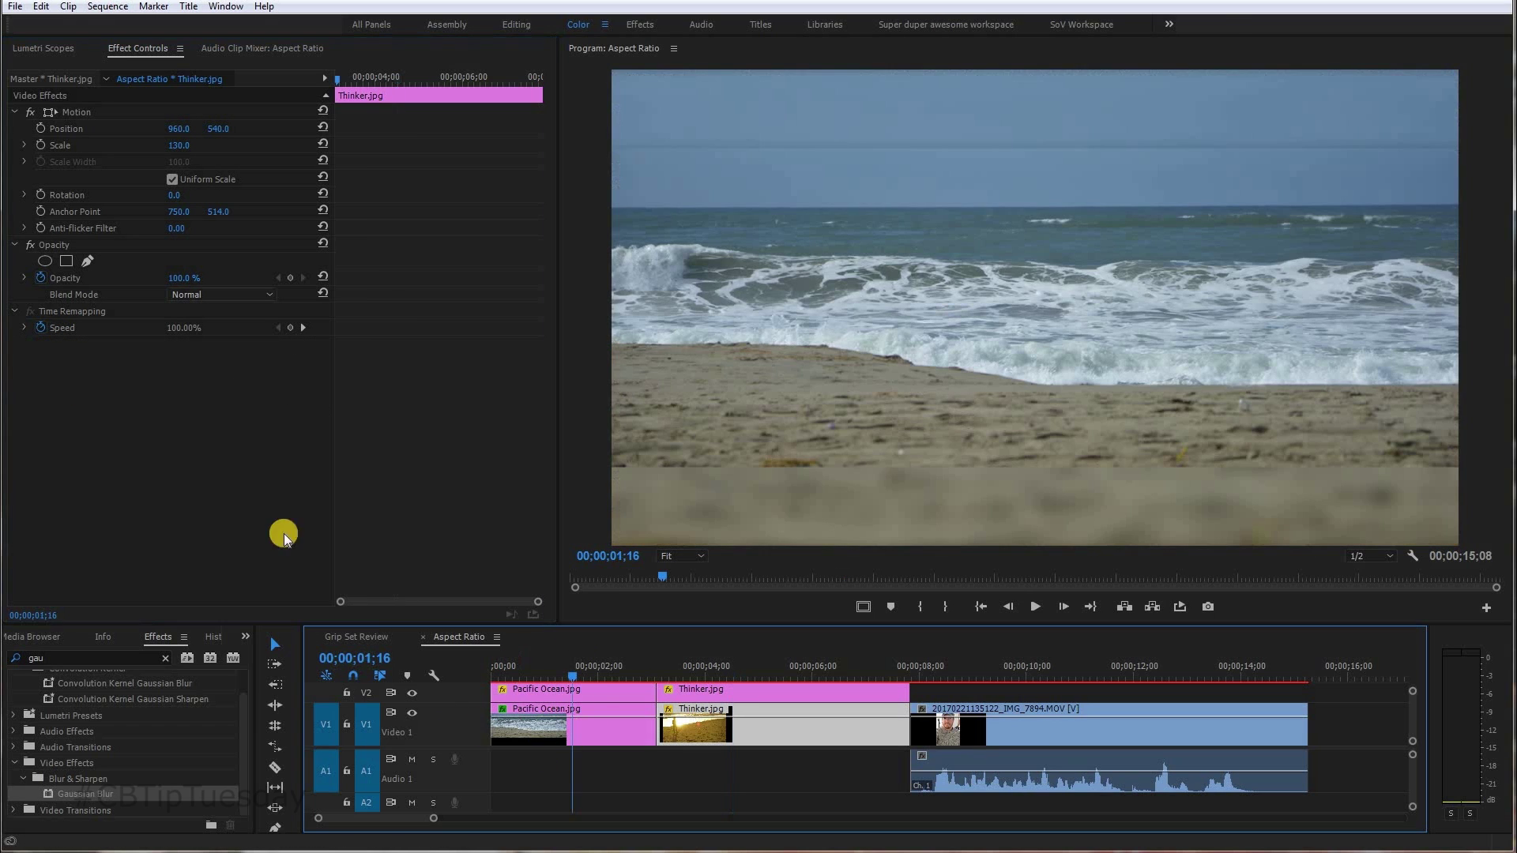
{"action": "left_click", "coordinate": [70, 350]}
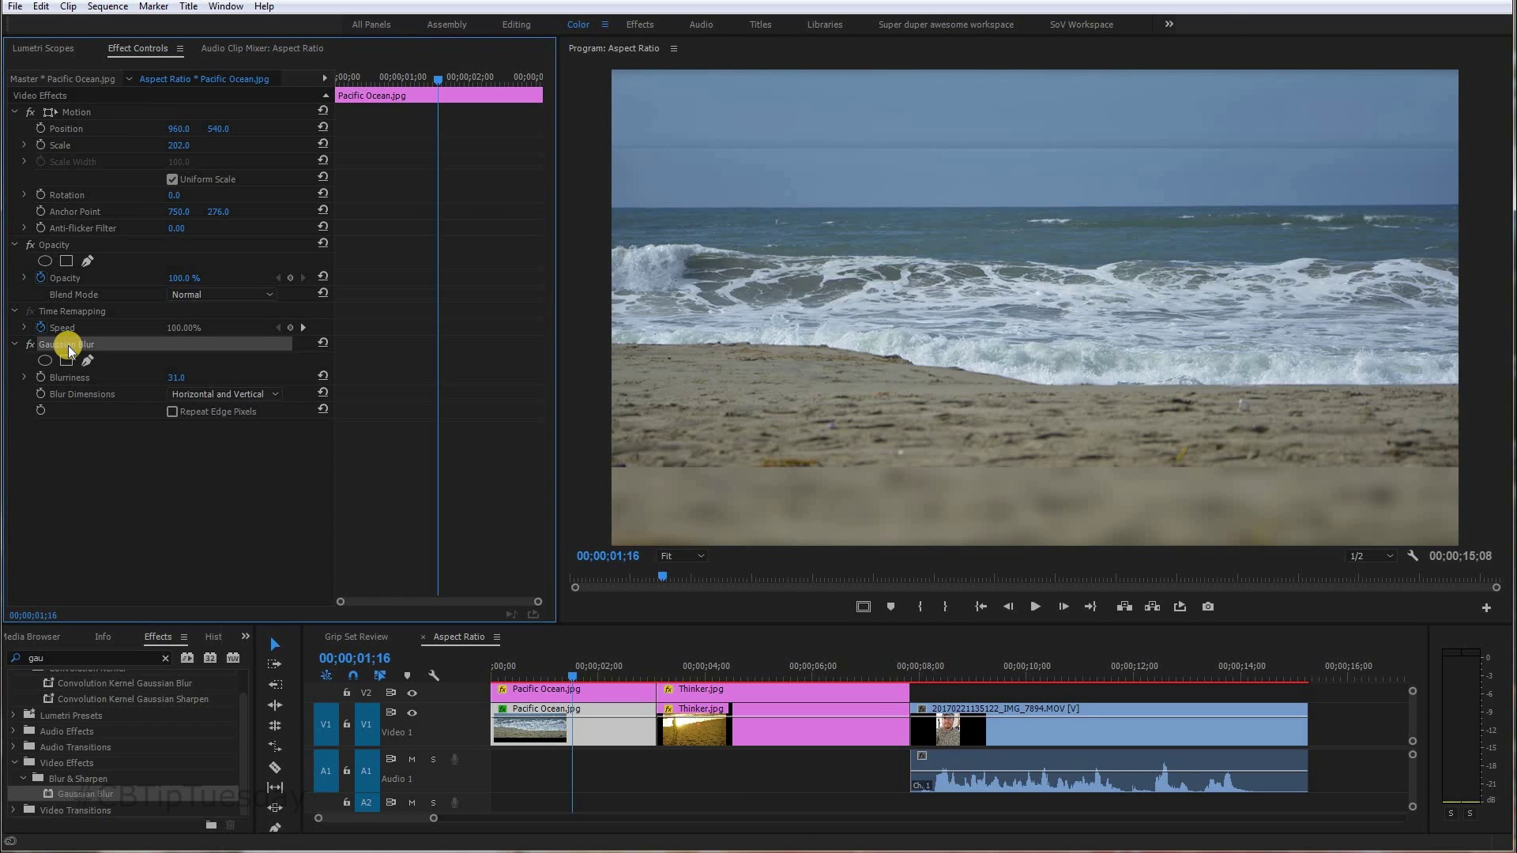
{"action": "left_click", "coordinate": [743, 664]}
{"action": "left_click", "coordinate": [770, 735]}
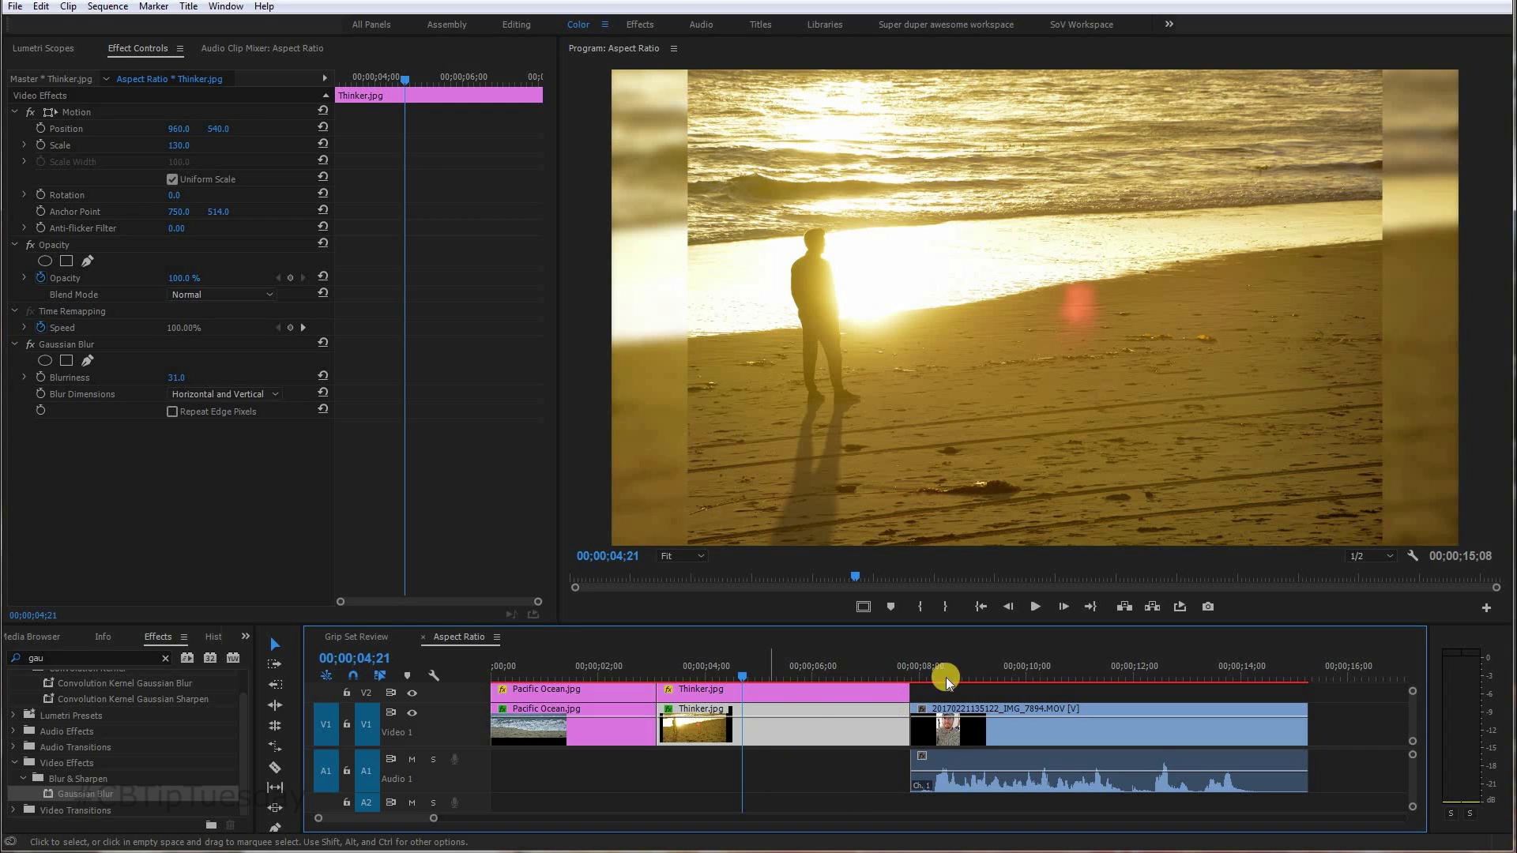
Duplicate IMG_7894.MOV onto V2 aligned at its start, and paste Gaussian Blur 31 onto the V1 copy
{"action": "left_click", "coordinate": [993, 667]}
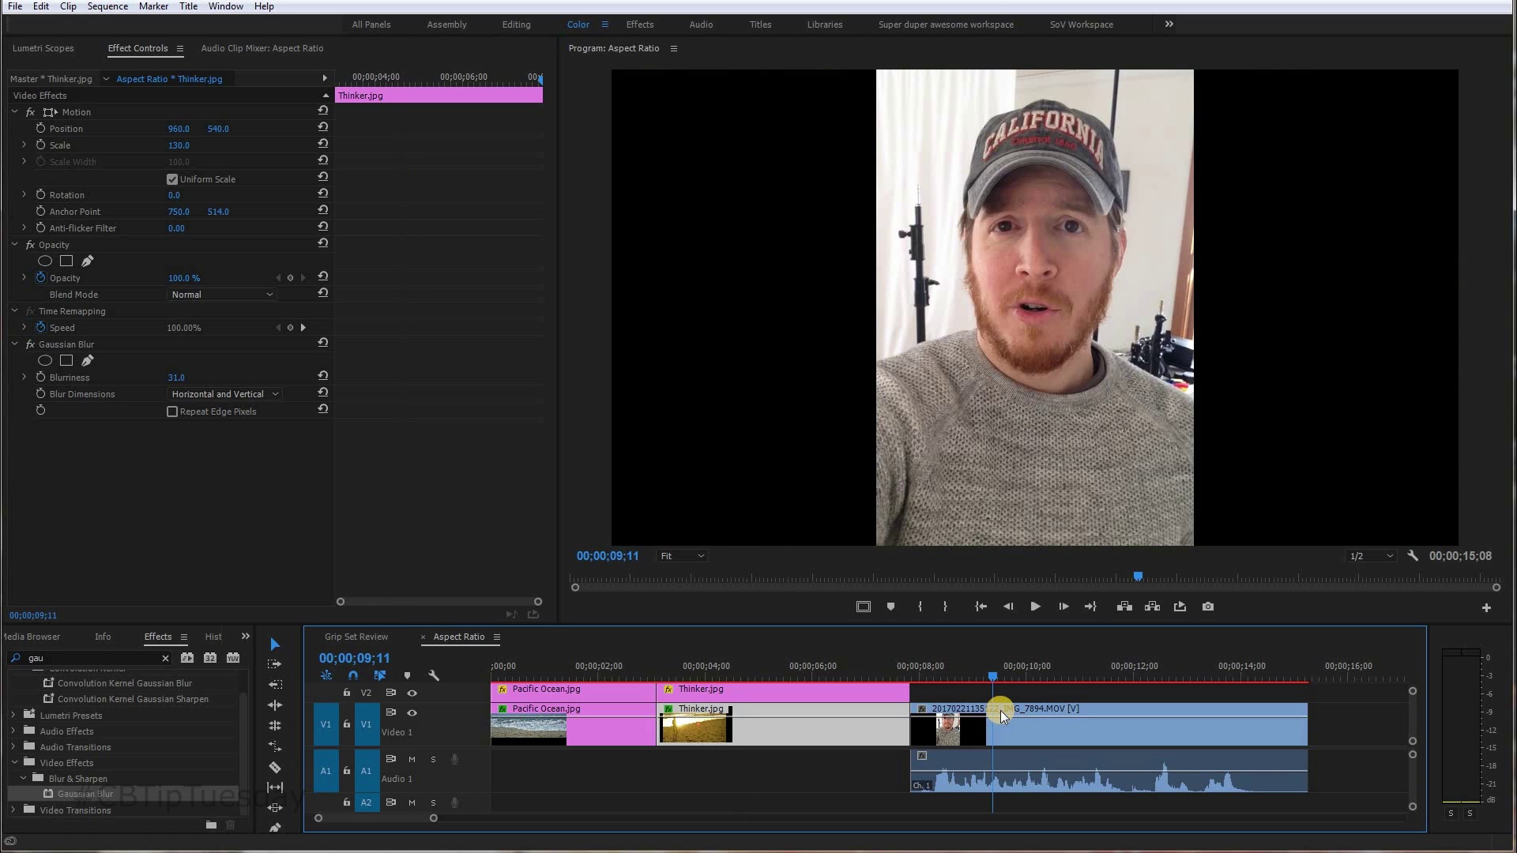
{"action": "left_click_drag", "start_coordinate": [1000, 708], "coordinate": [956, 675]}
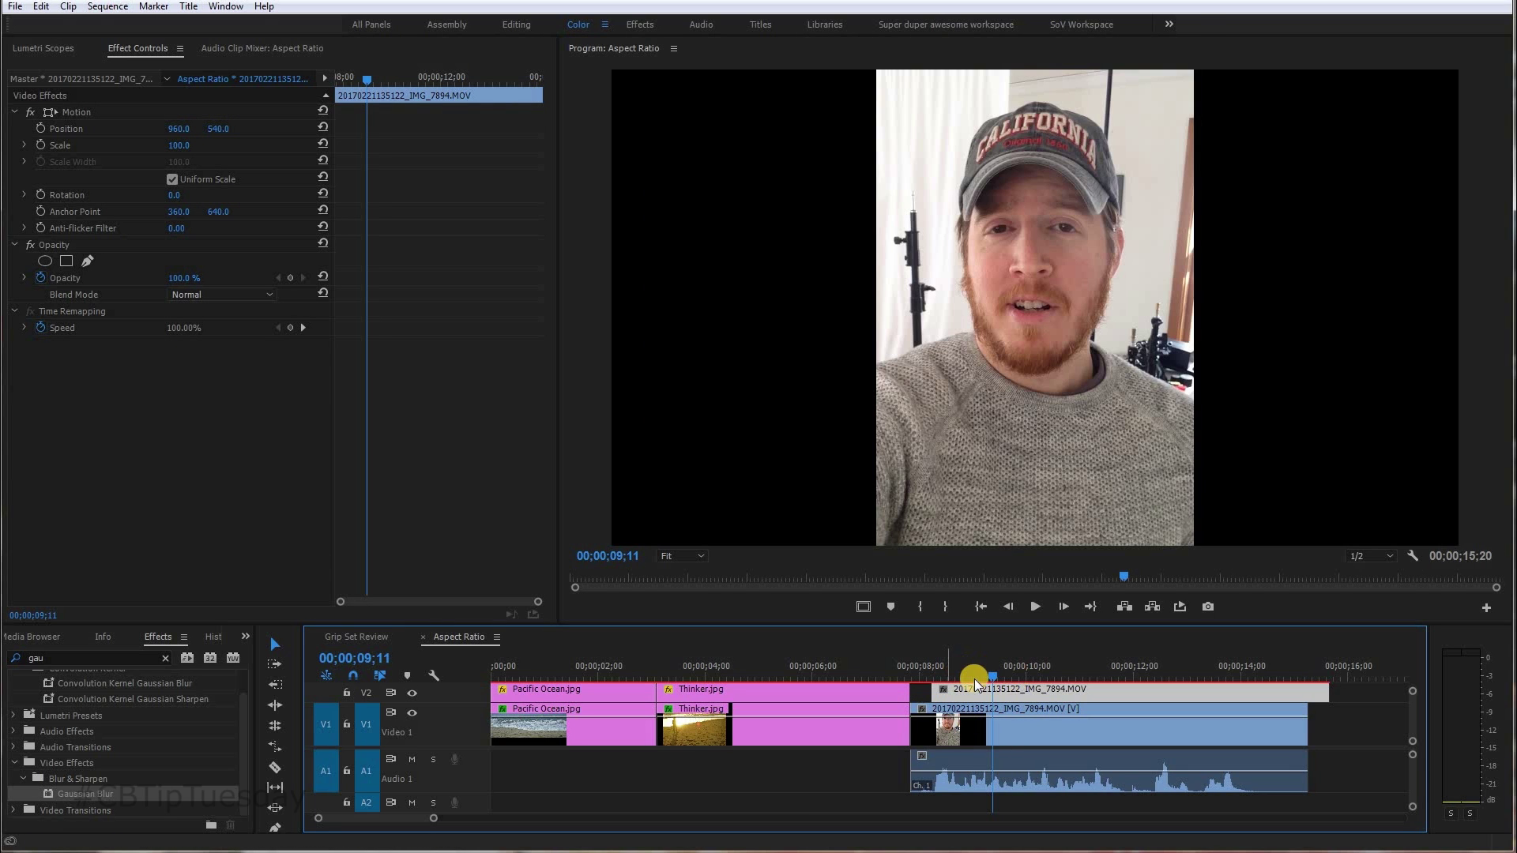
{"action": "left_click_drag", "start_coordinate": [982, 700], "coordinate": [963, 695]}
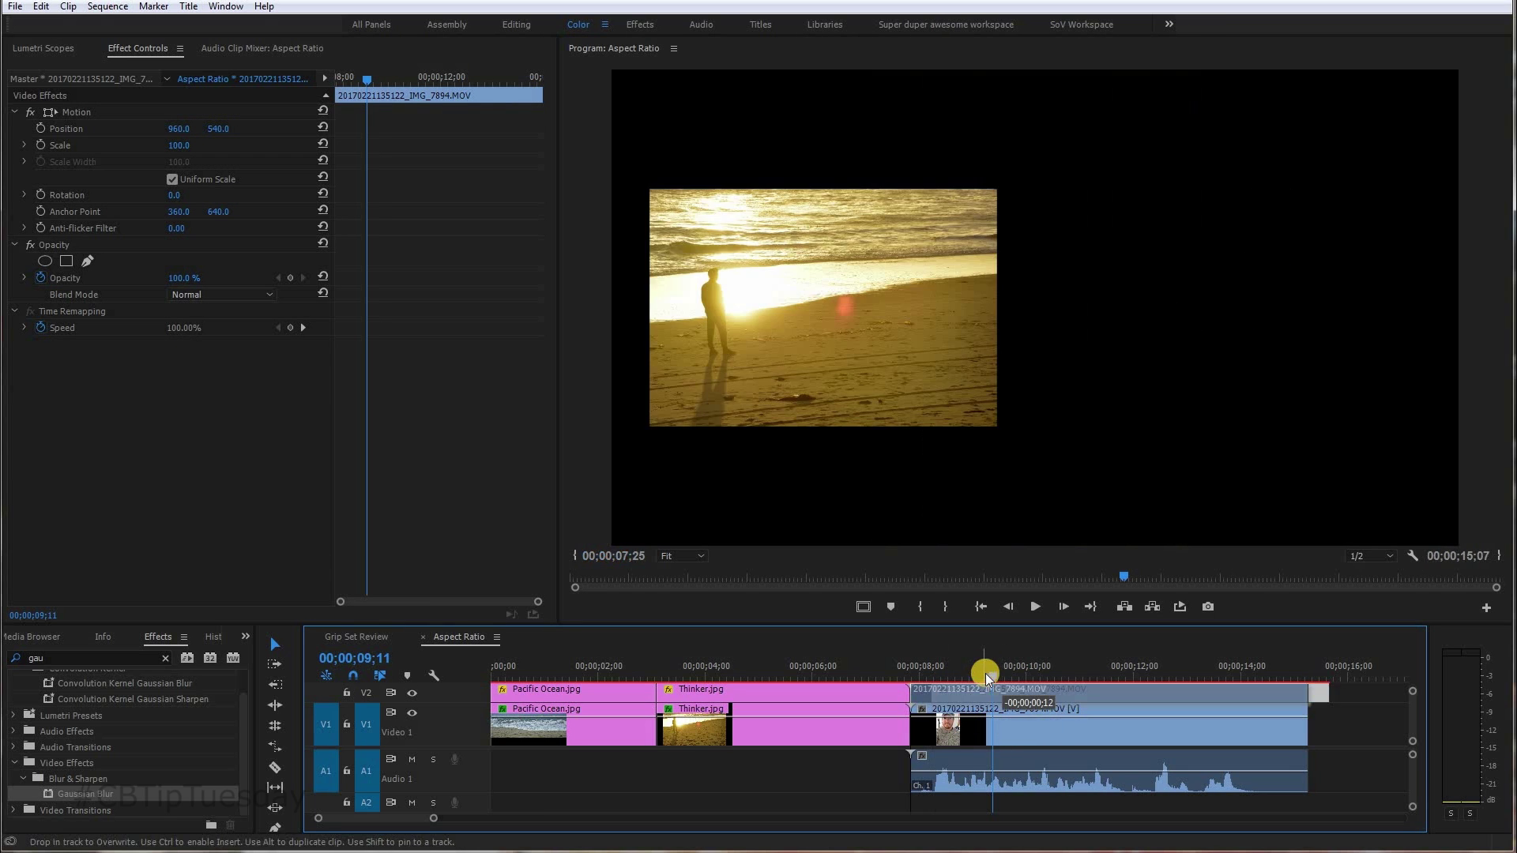
{"action": "left_click", "coordinate": [988, 724]}
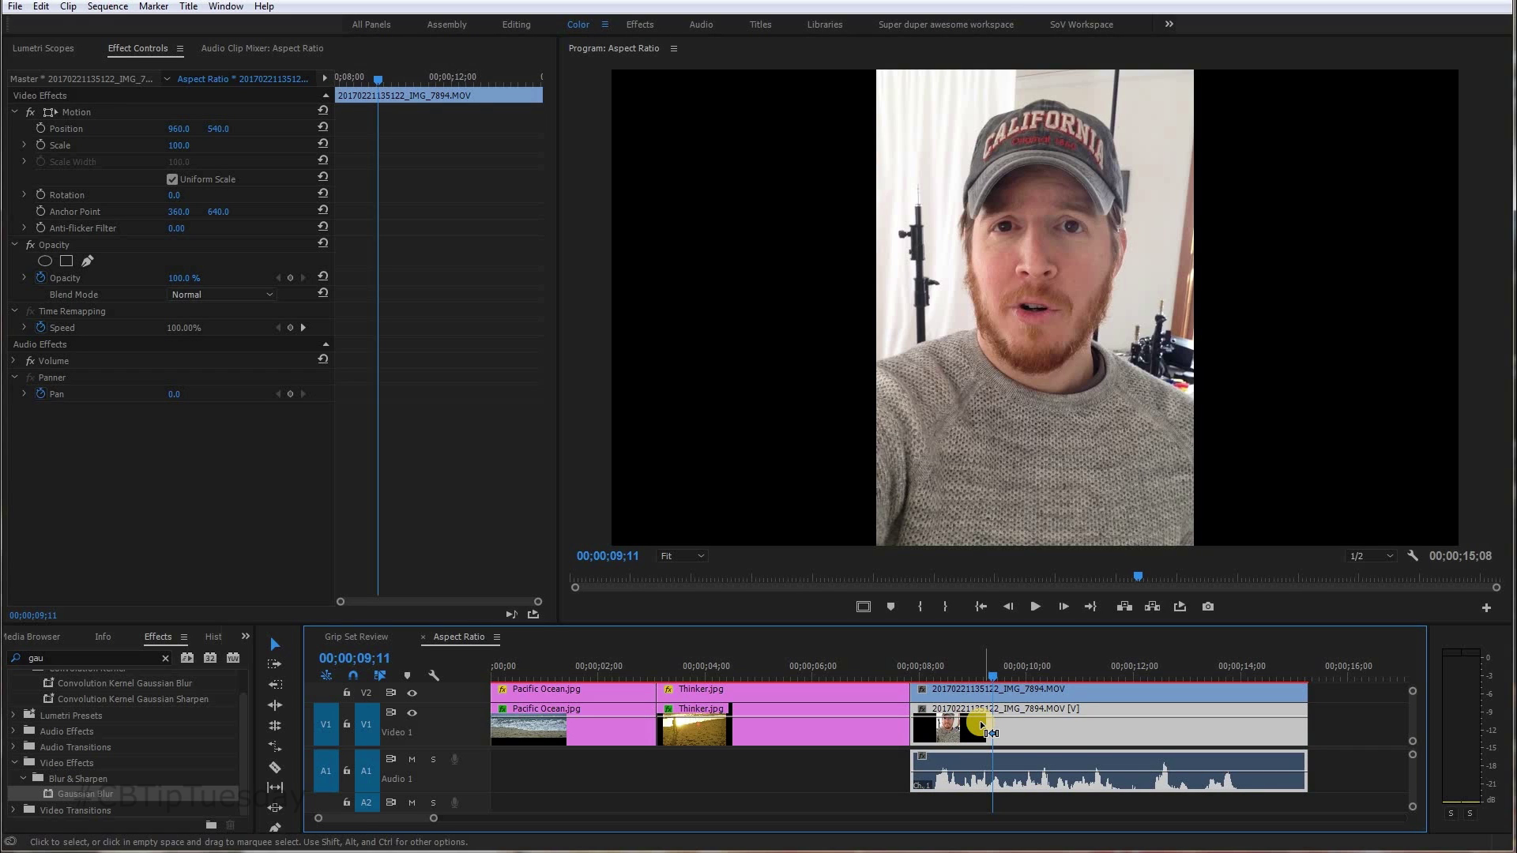
{"action": "key", "text": "ctrl+v"}
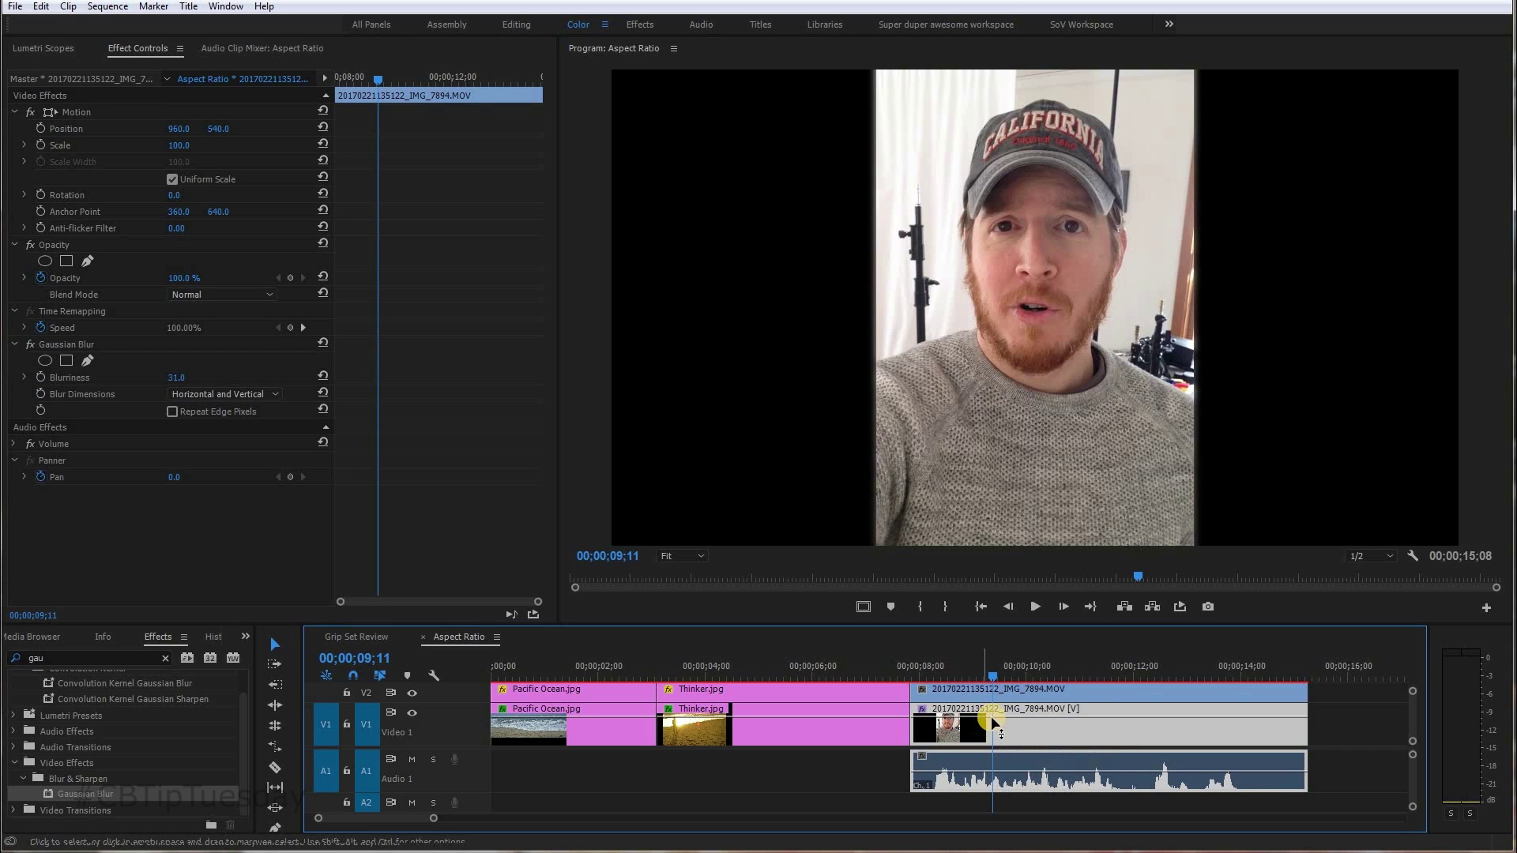
Set the blurred IMG_7894.MOV copy to Scale 283.0 and Position 960.0, 487.0
{"action": "left_click_drag", "start_coordinate": [182, 146], "coordinate": [353, 135]}
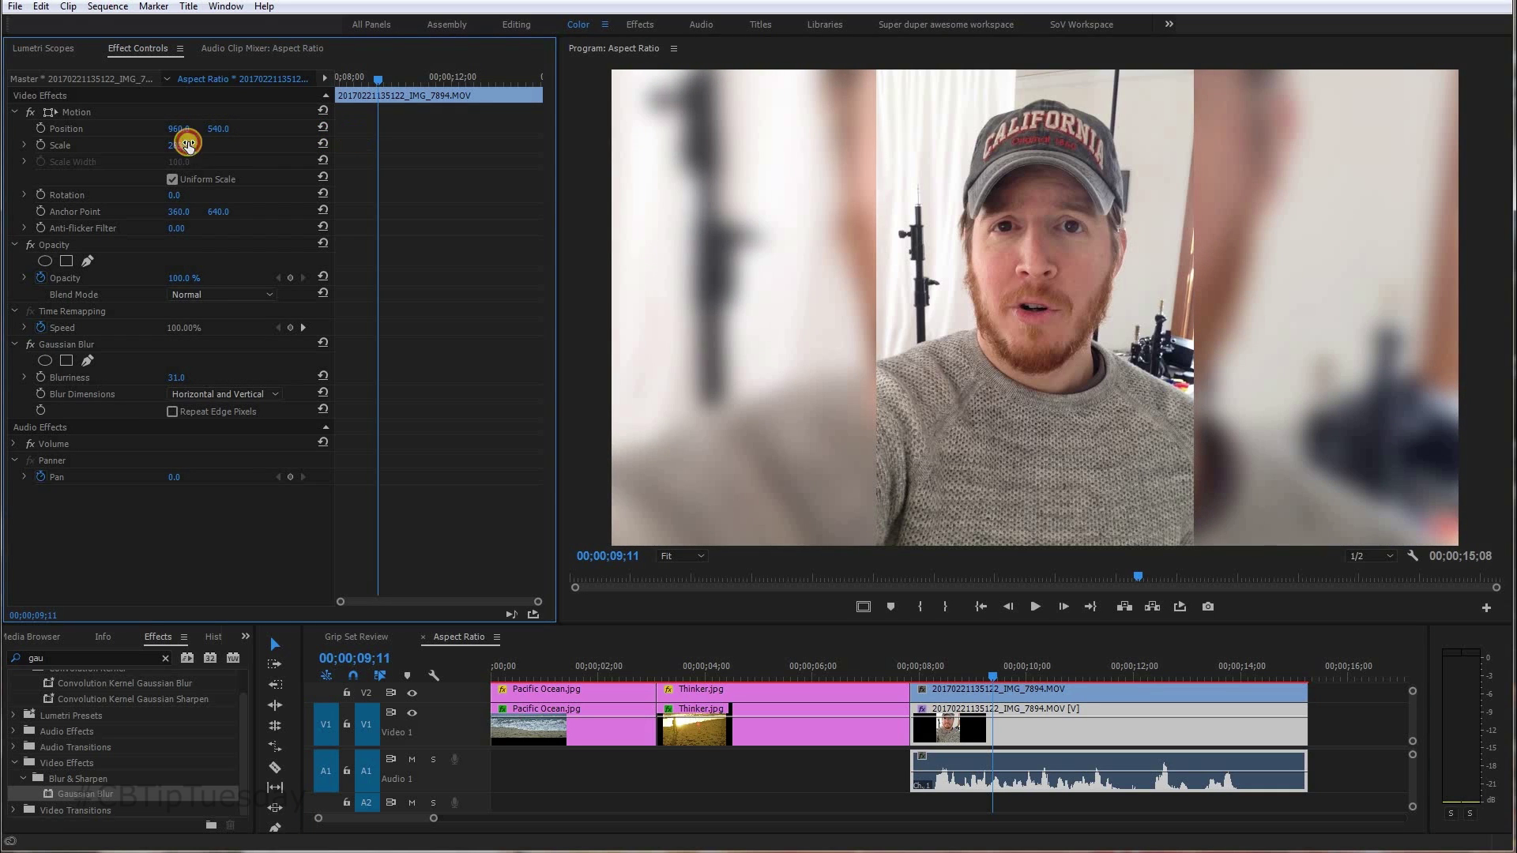
{"action": "left_click_drag", "start_coordinate": [226, 128], "coordinate": [5, 226]}
{"action": "mouse_move", "coordinate": [173, 183]}
{"action": "left_mouse_down"}
{"action": "mouse_move", "coordinate": [193, 170]}
{"action": "mouse_move", "coordinate": [196, 183]}
{"action": "left_mouse_up"}
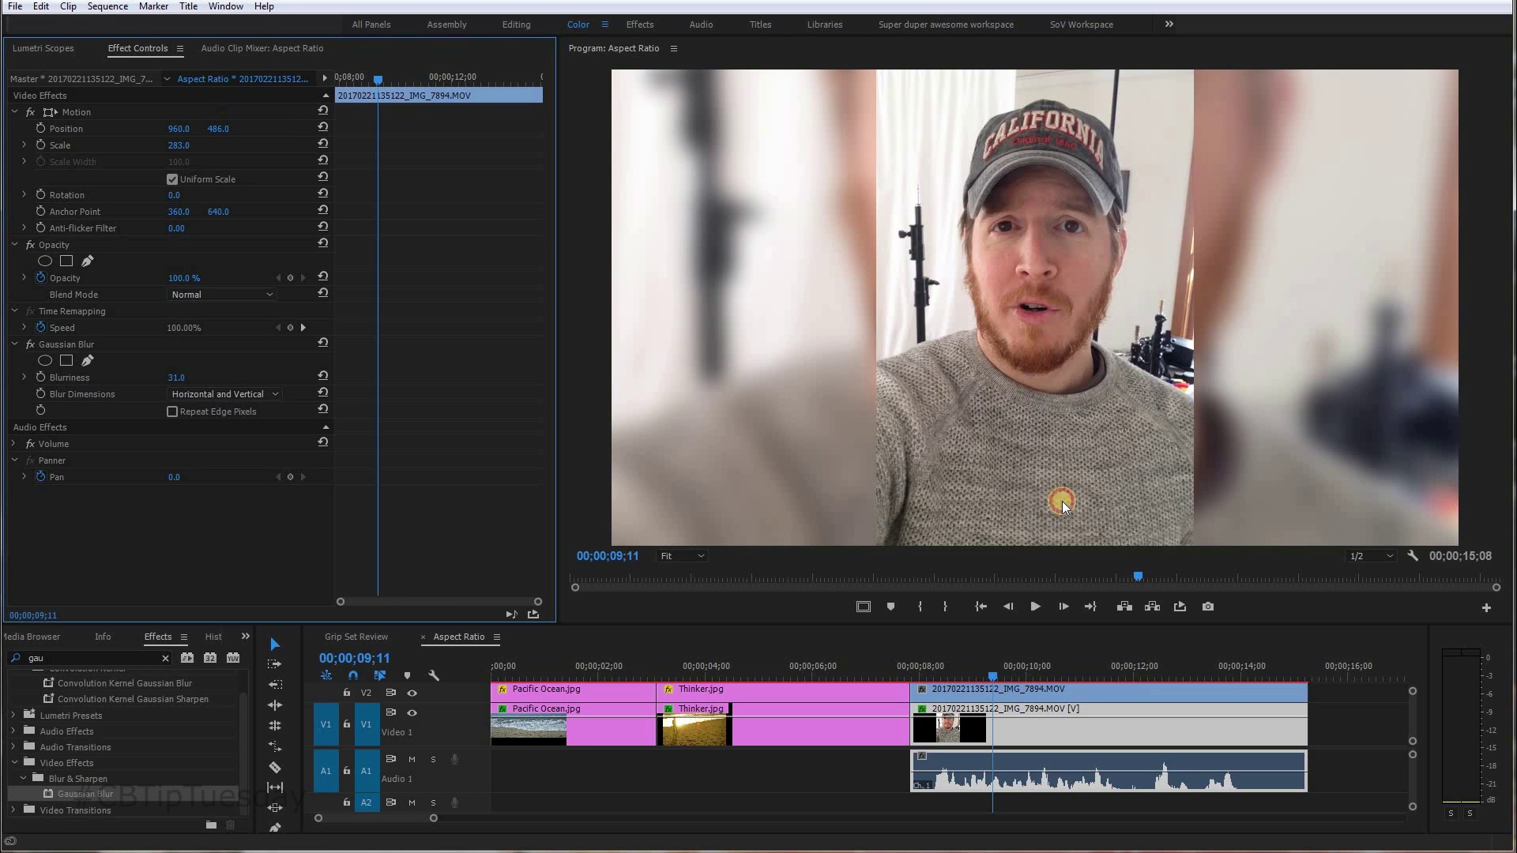
{"action": "left_click_drag", "start_coordinate": [504, 672], "coordinate": [476, 676]}
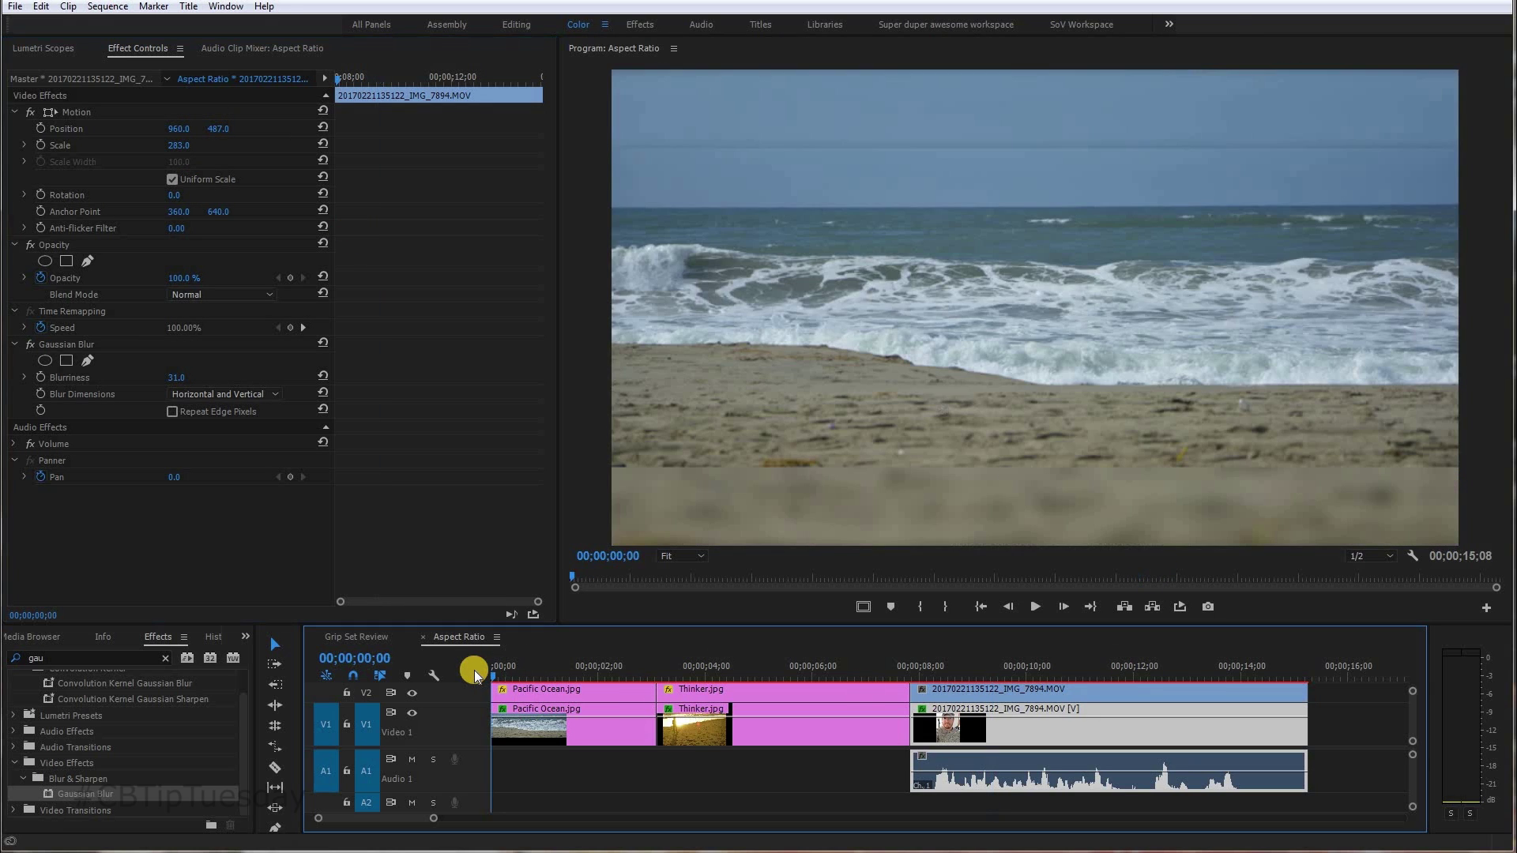
Play the Aspect Ratio sequence from 00;00;00;00 to review the blurred fills
{"action": "key", "text": "space"}
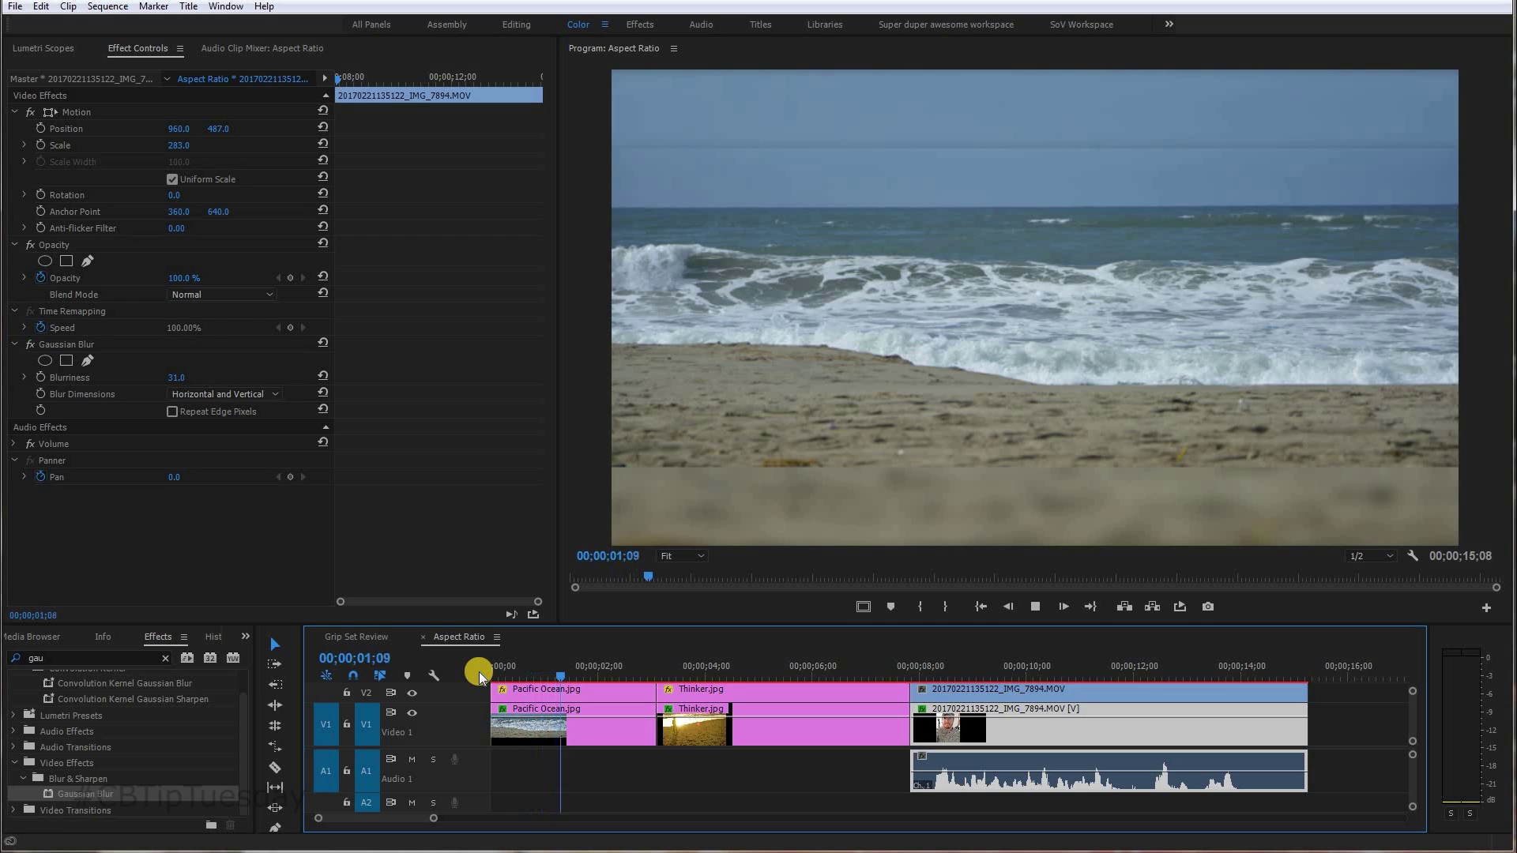